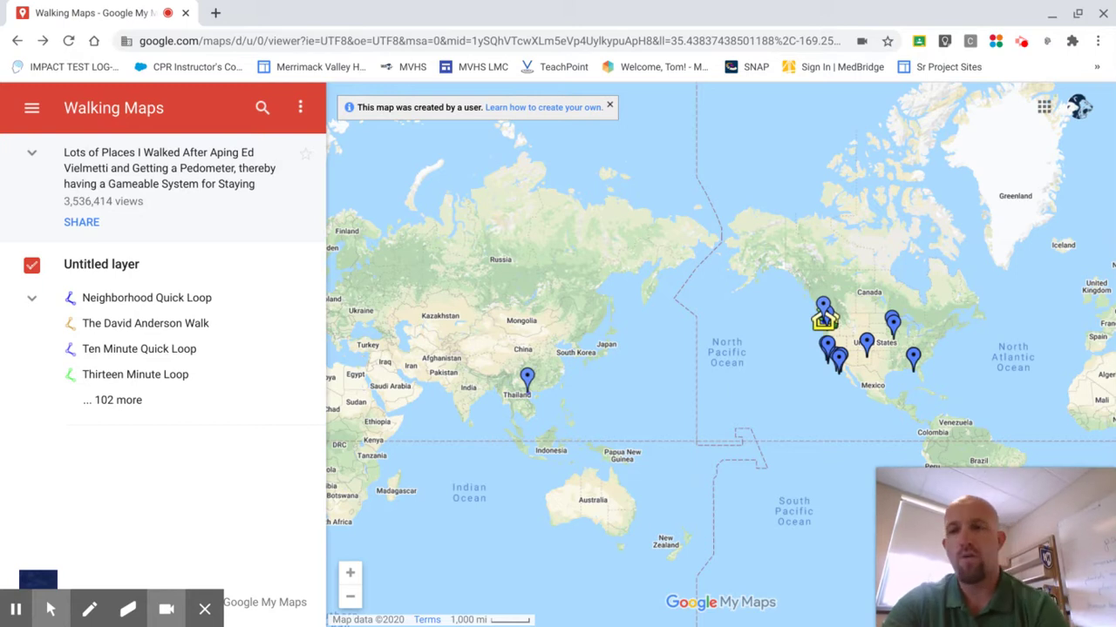
# Step: Create a new map in Google My Maps
pyautogui.moveTo(989, 616)
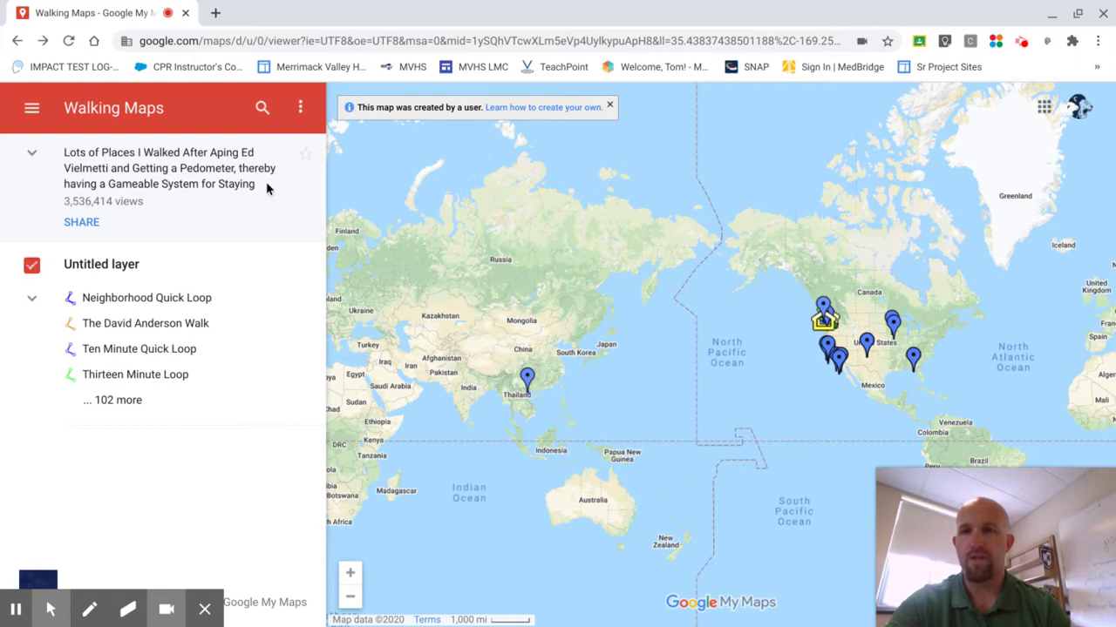
pyautogui.click(31, 111)
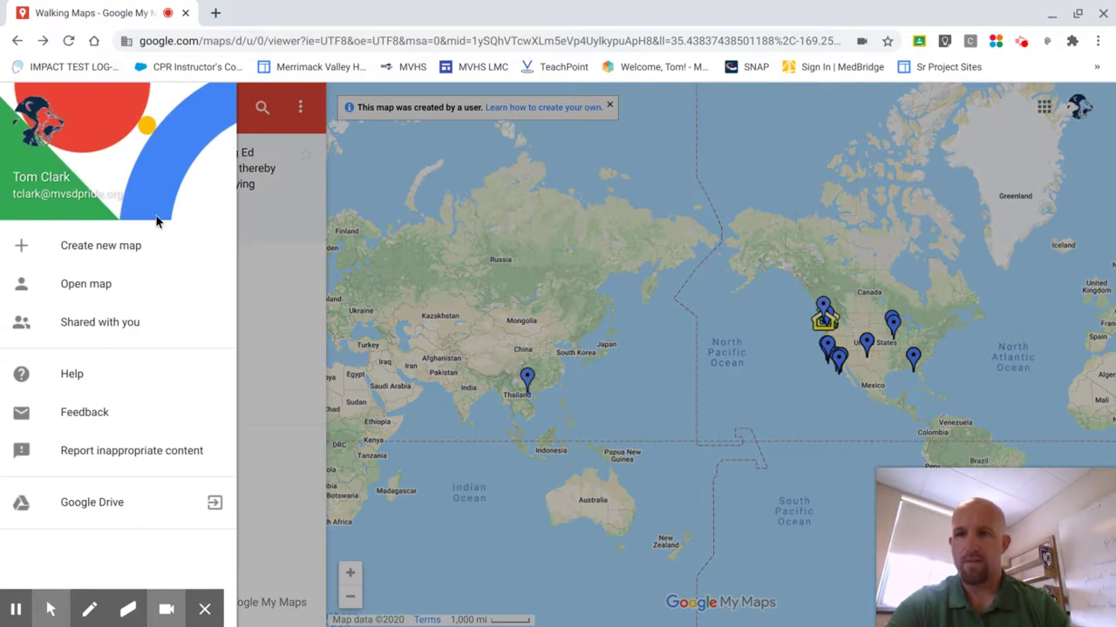
pyautogui.click(85, 252)
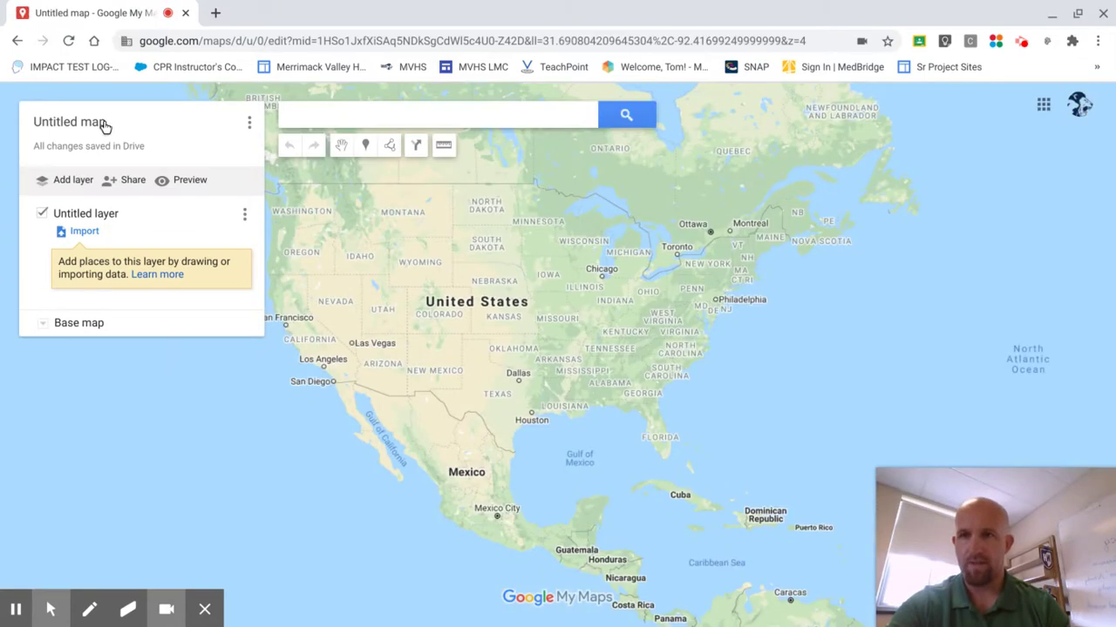
# Step: Title the map "Walking Route for Active for Life" and give it the description "Penacook NH"
pyautogui.click(81, 127)
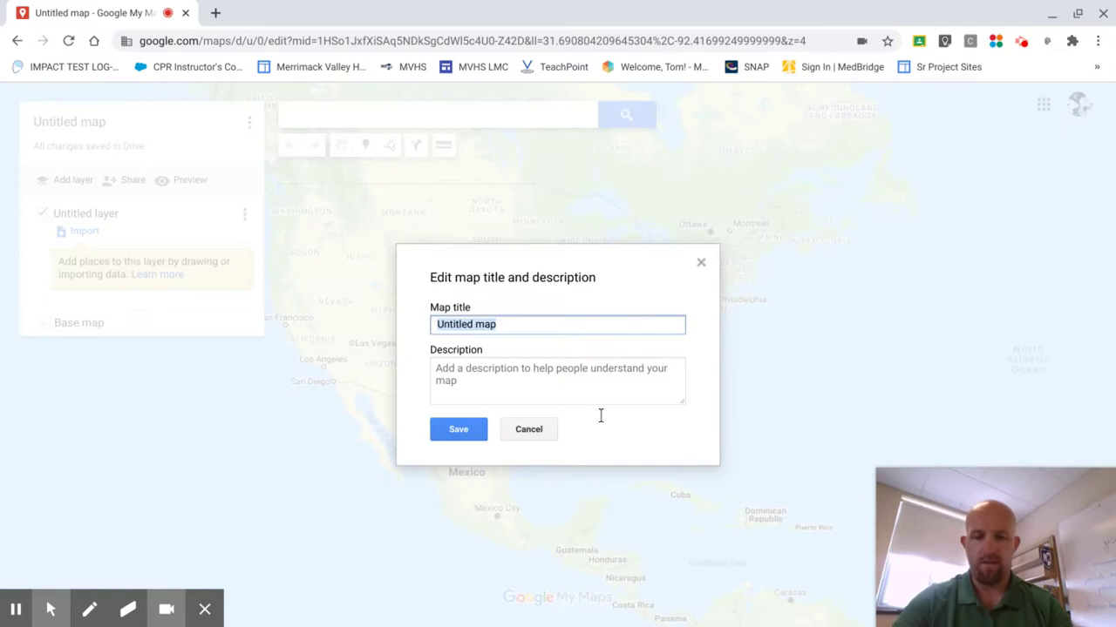
pyautogui.write('Walking')
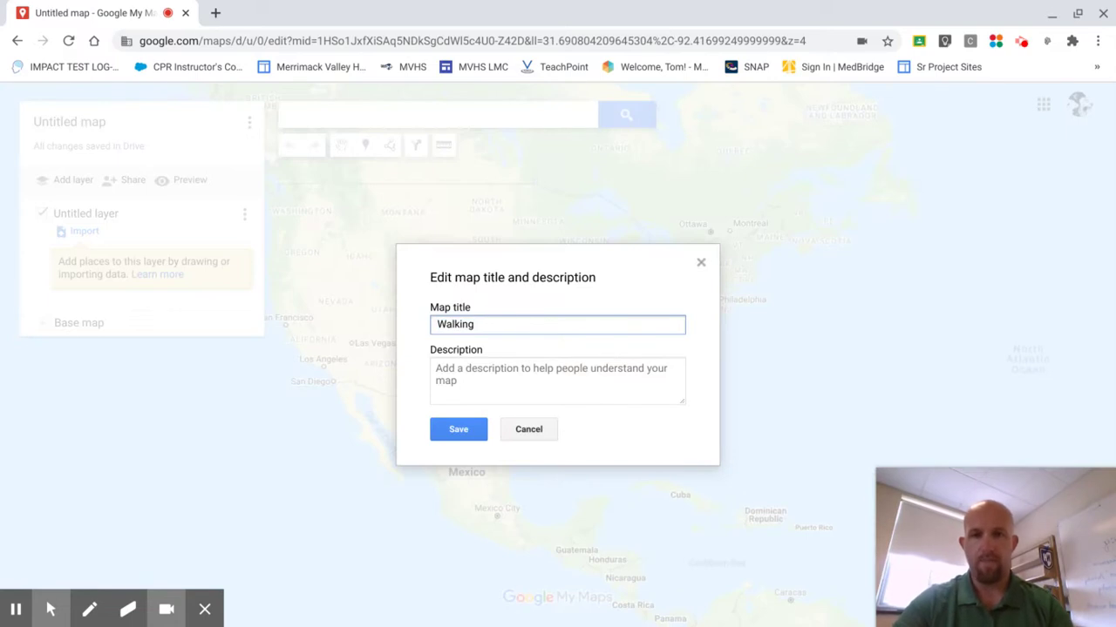
pyautogui.write(' Route ')
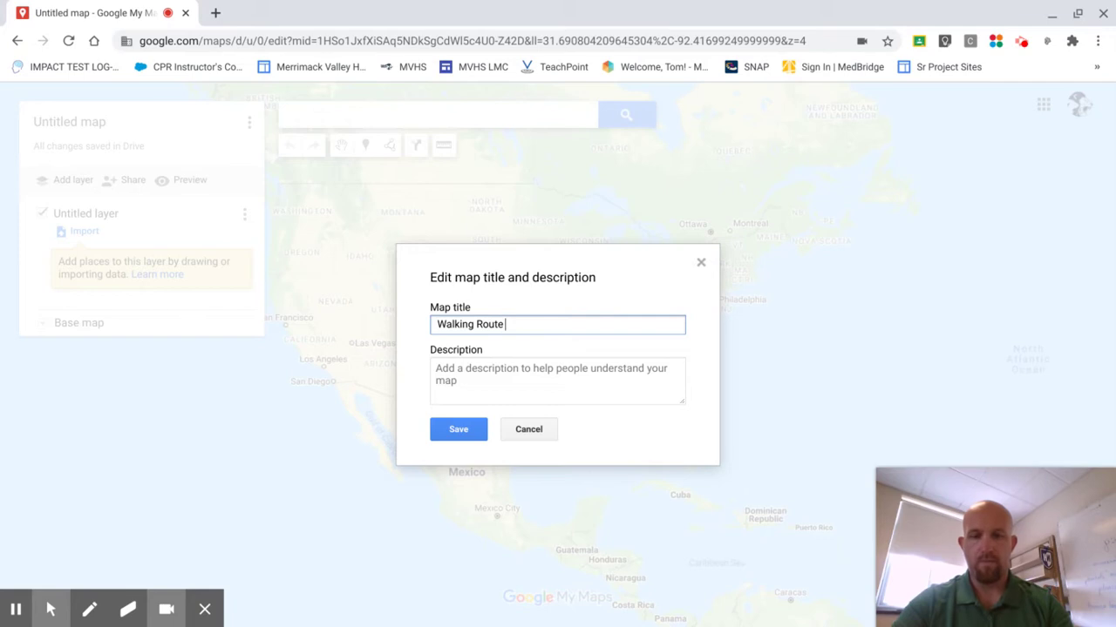
pyautogui.write('for Active for Life')
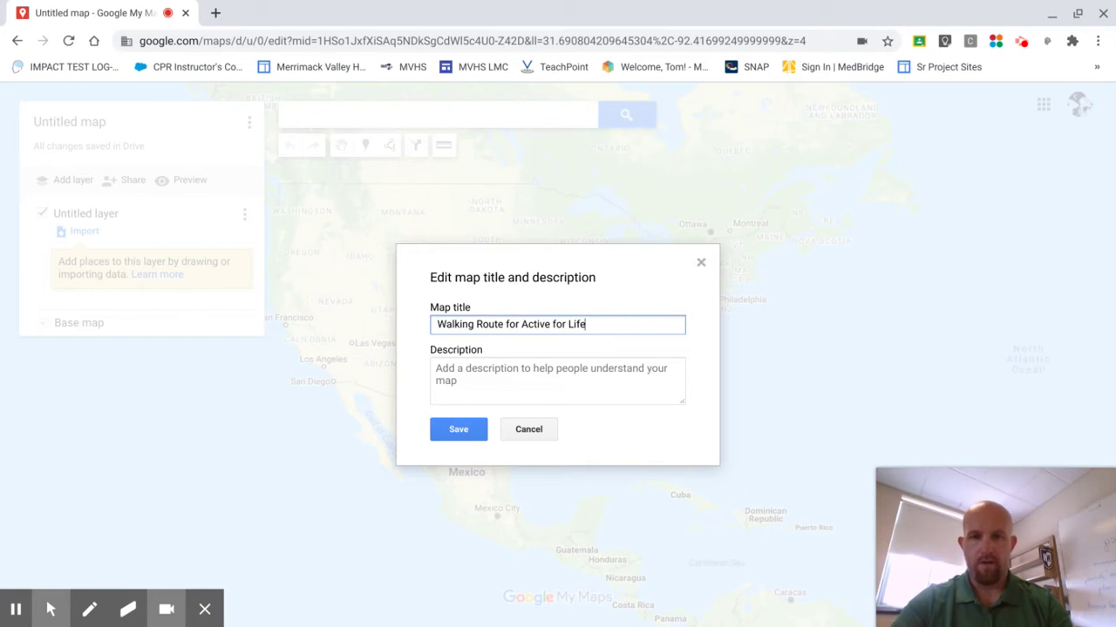
pyautogui.click(469, 398)
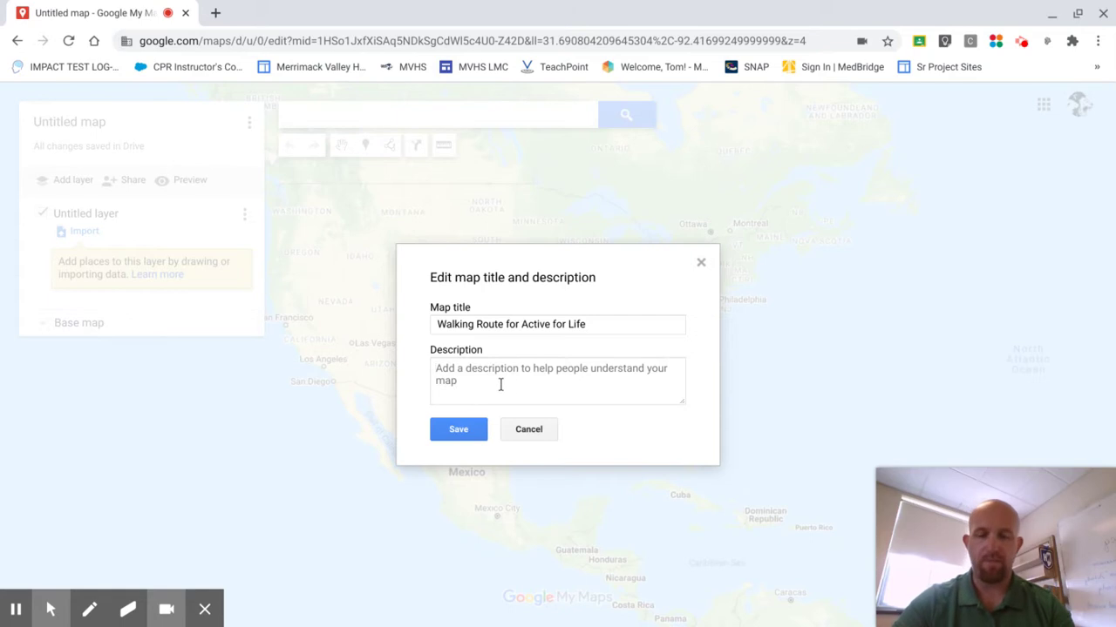
pyautogui.write('Pe')
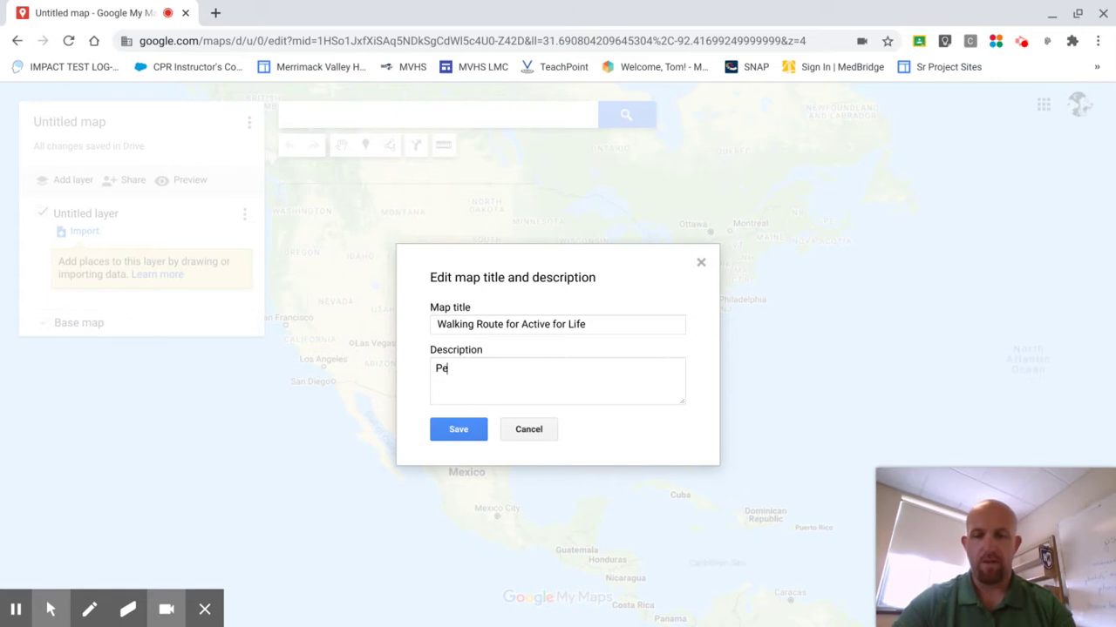
pyautogui.write('nacook NH')
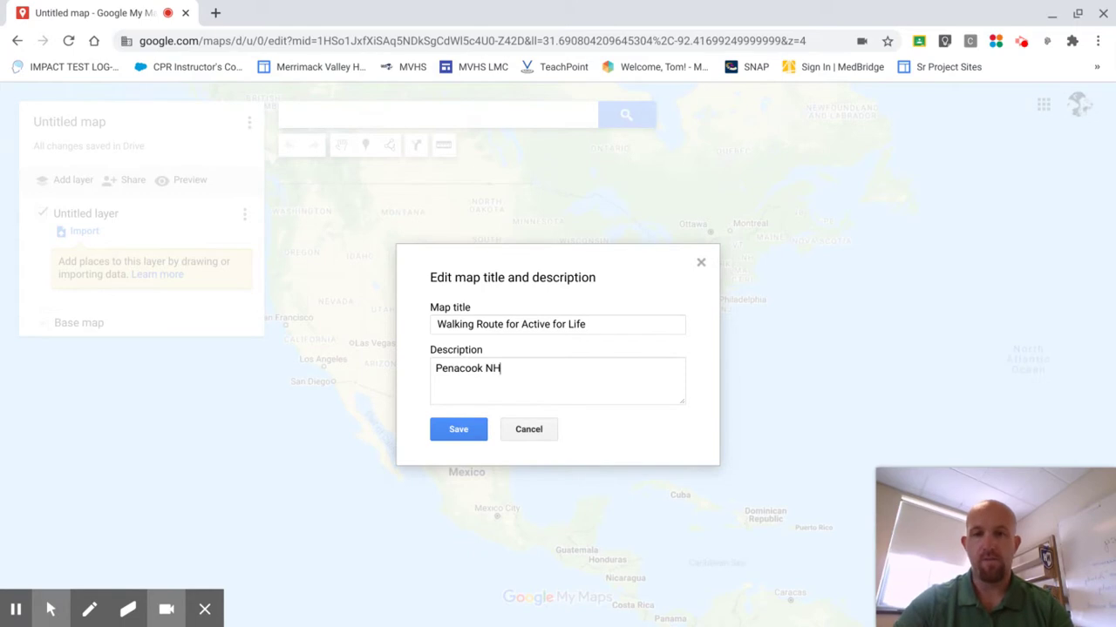
pyautogui.click(457, 429)
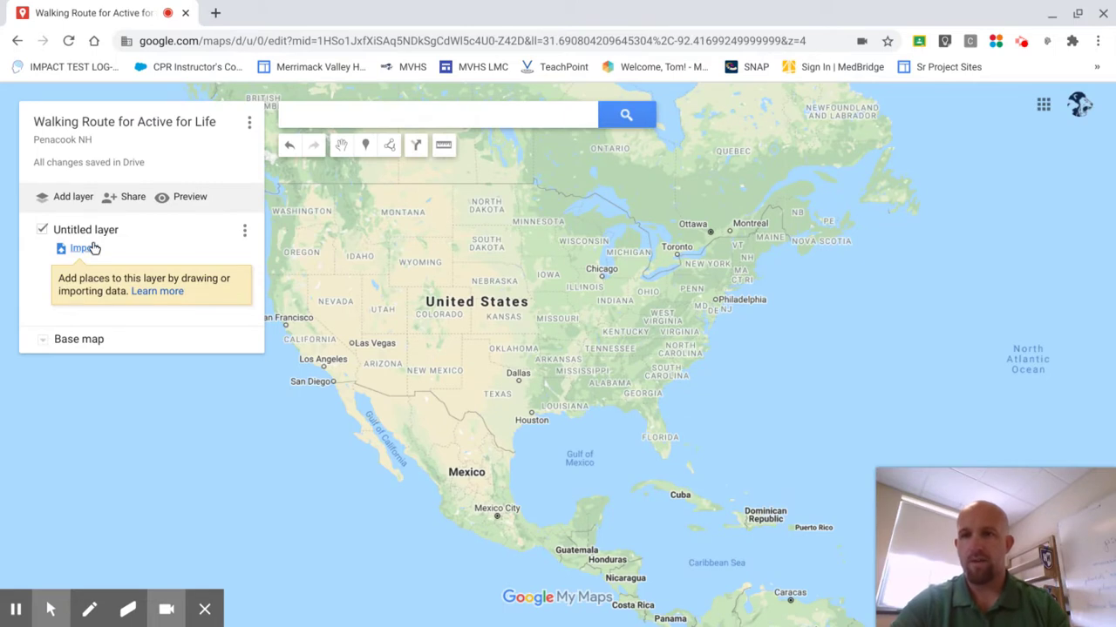
# Step: Rename the untitled layer as MVHS
pyautogui.click(245, 230)
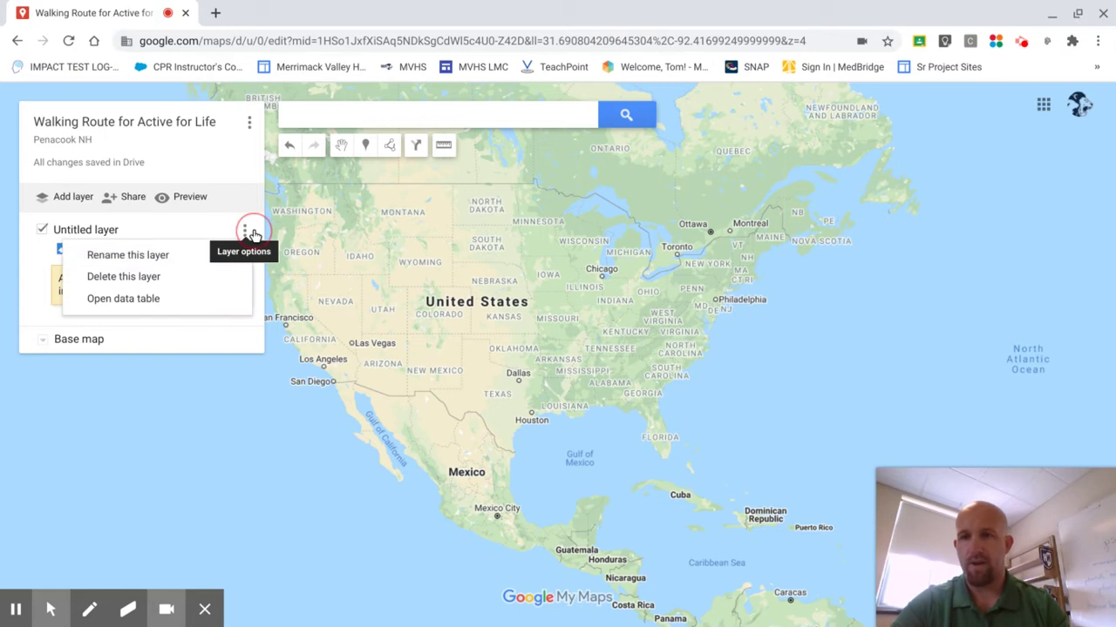
pyautogui.click(183, 254)
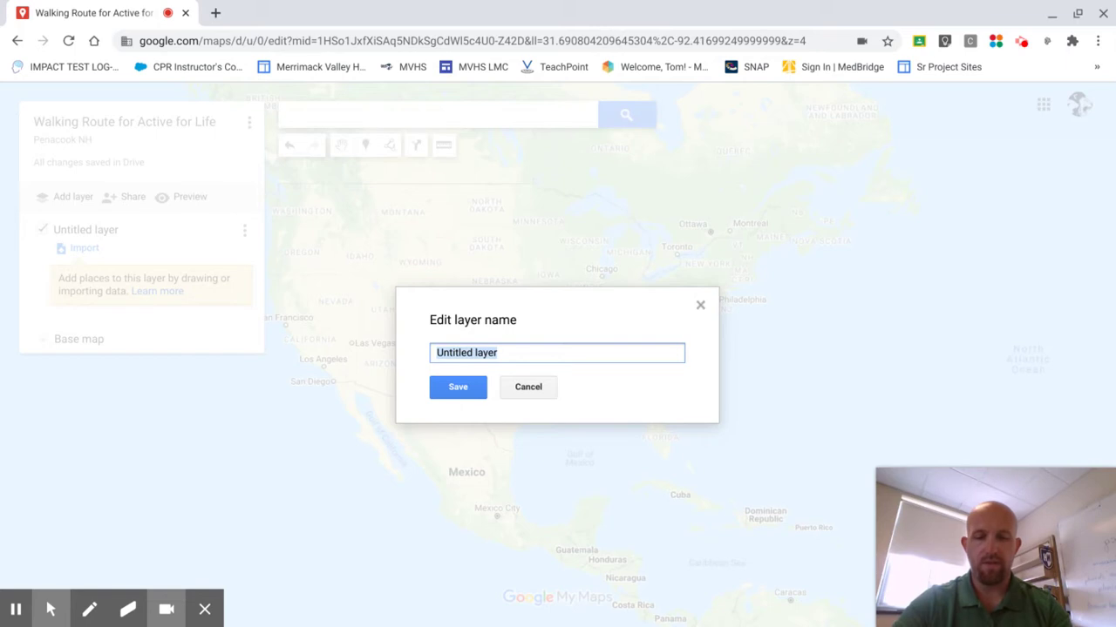
pyautogui.write('MVHS')
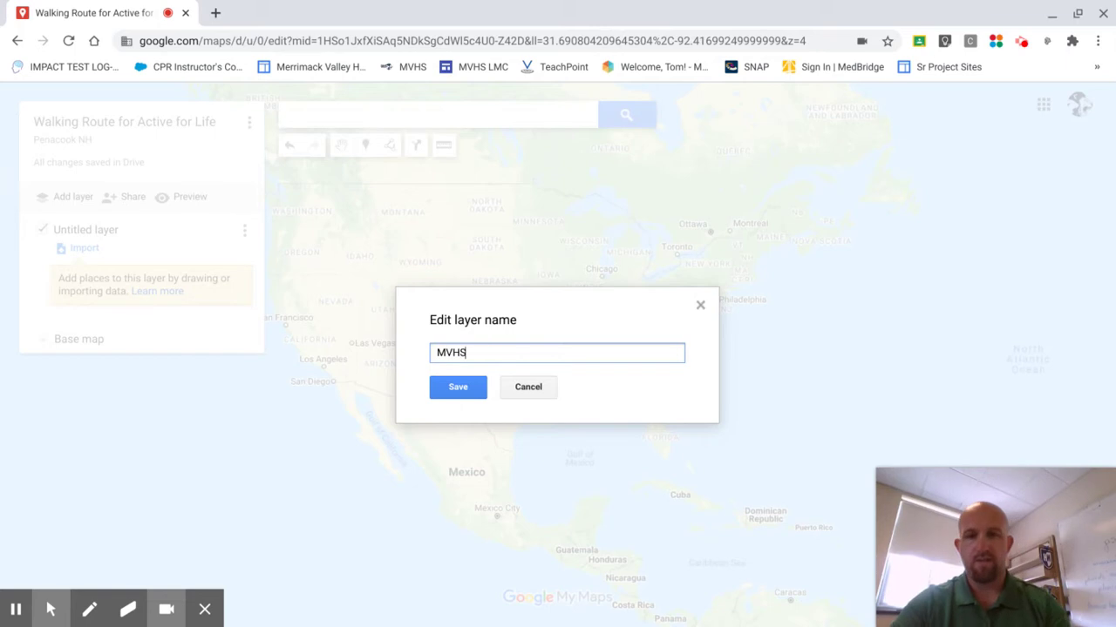
pyautogui.click(465, 391)
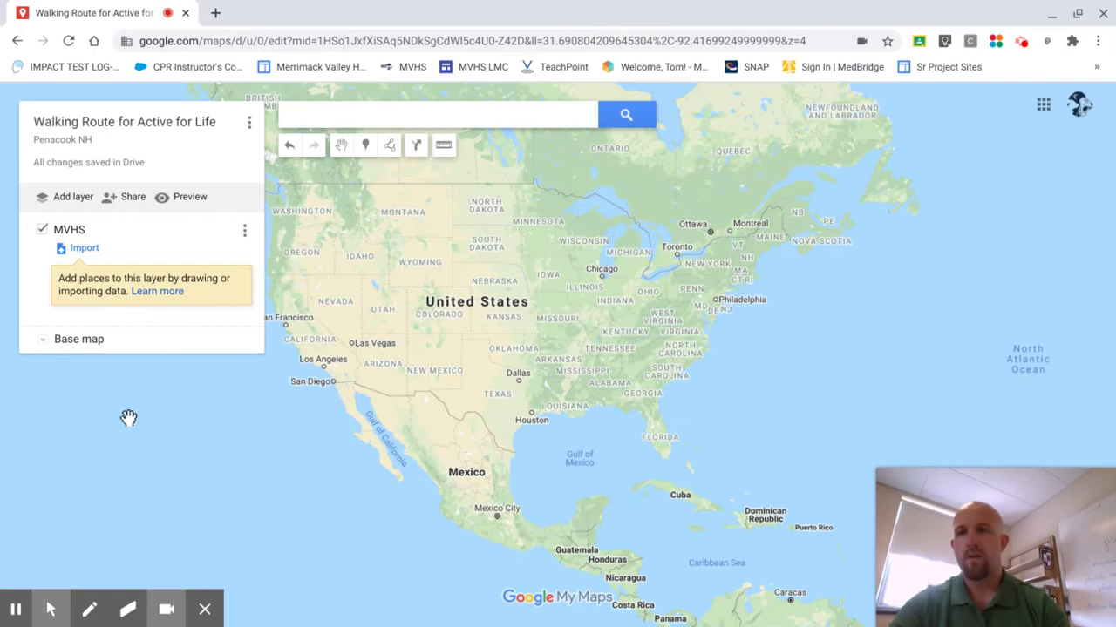
# Step: Search for "merrimack valley high school", go to the Community Drive result in Concord, NH, and close its details card
pyautogui.click(349, 121)
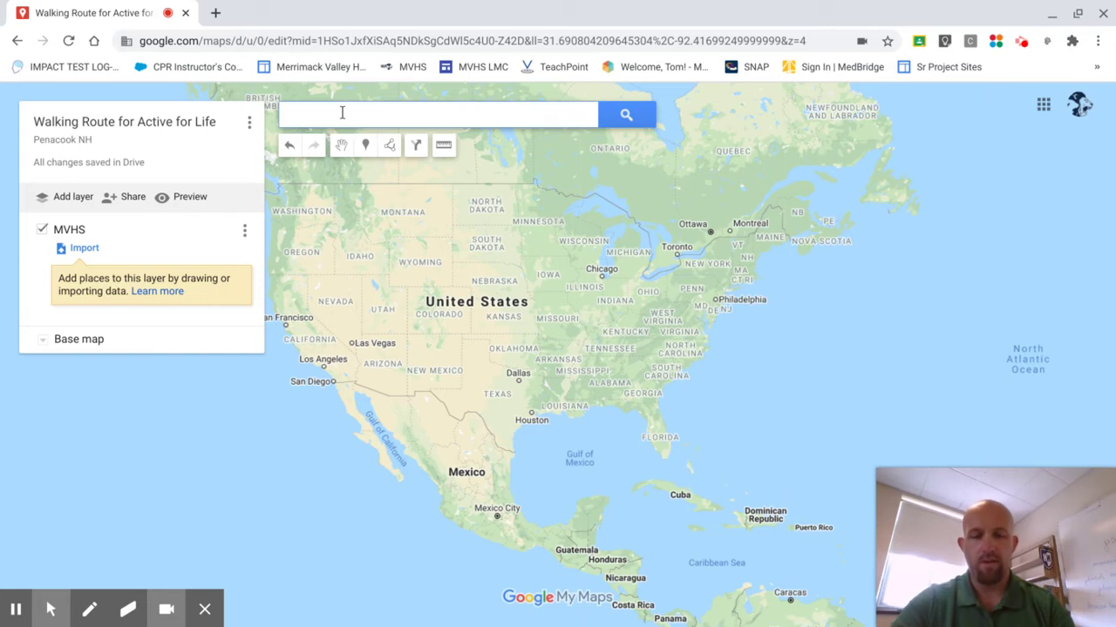
pyautogui.write('merrimack')
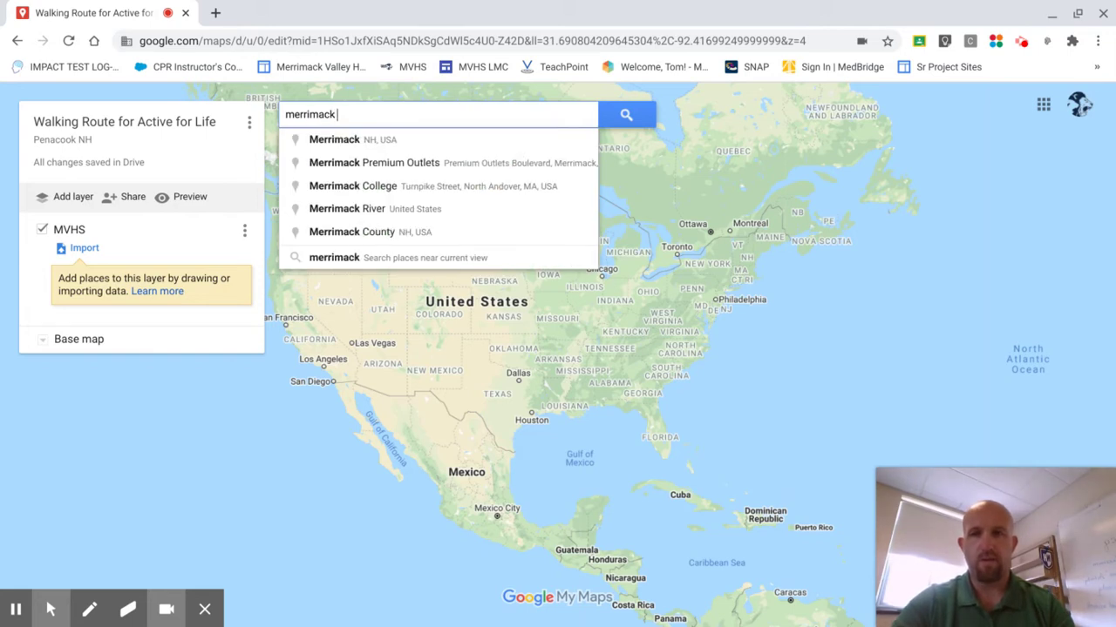
pyautogui.write(' valley high')
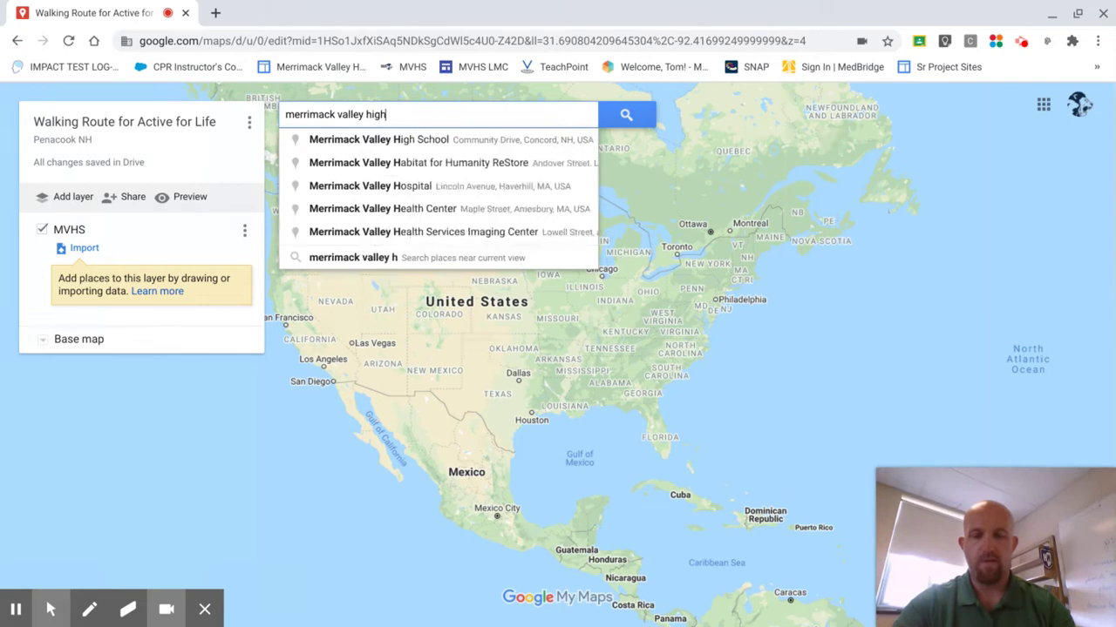
pyautogui.write(' school')
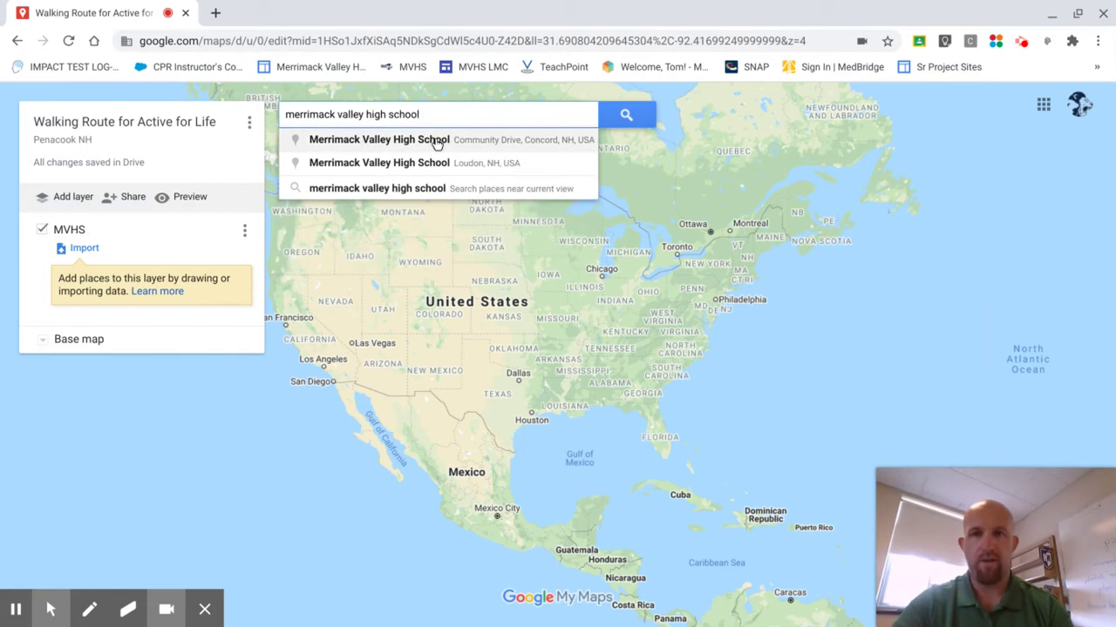
pyautogui.click(496, 146)
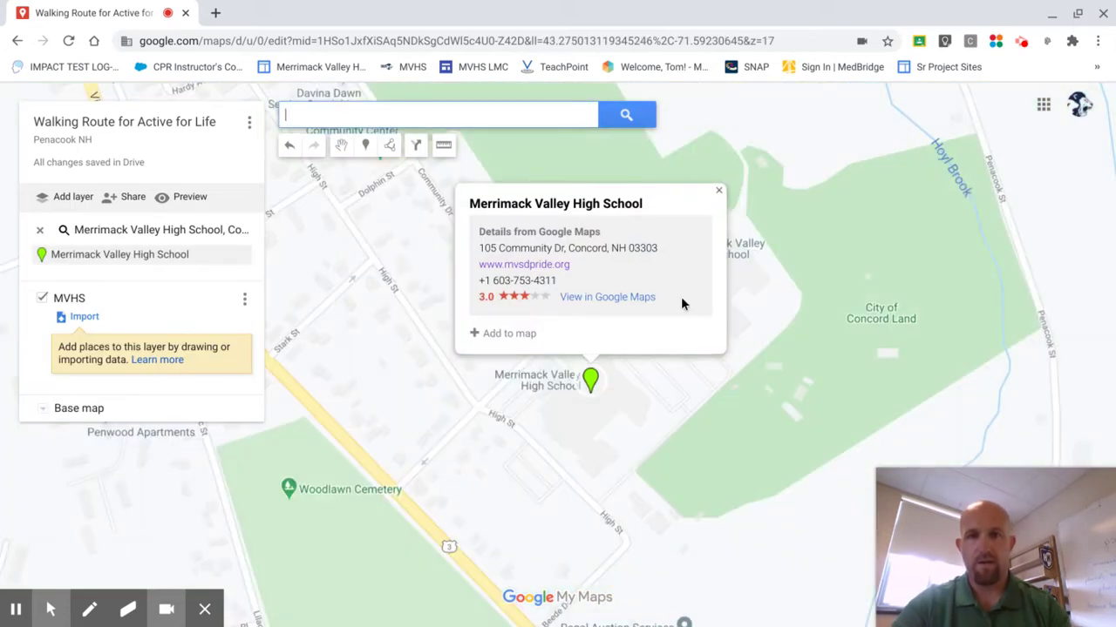
pyautogui.click(719, 193)
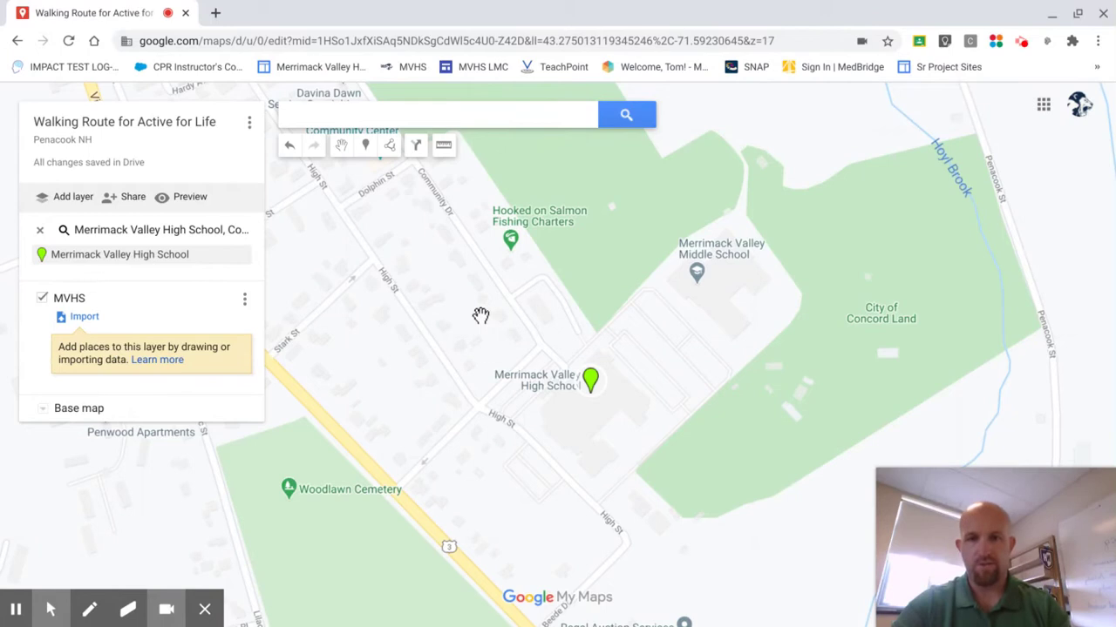
# Step: Start a walking route at Merrimack Valley High School and trace it to the United Church of Penacook and on to Route 3
pyautogui.moveTo(1112, 472)
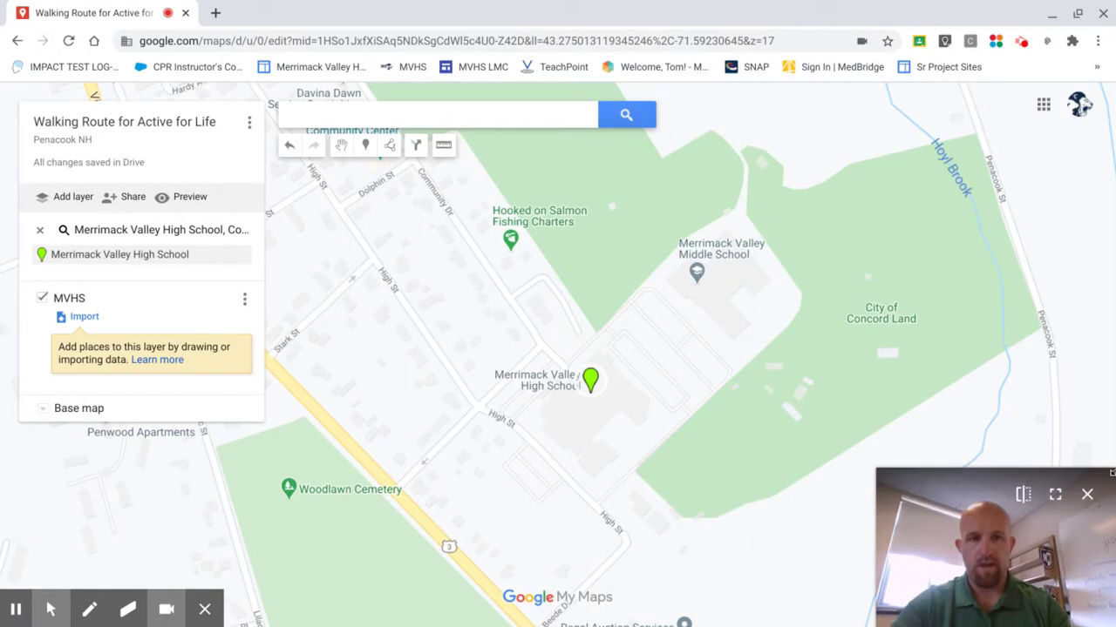
pyautogui.click(1087, 495)
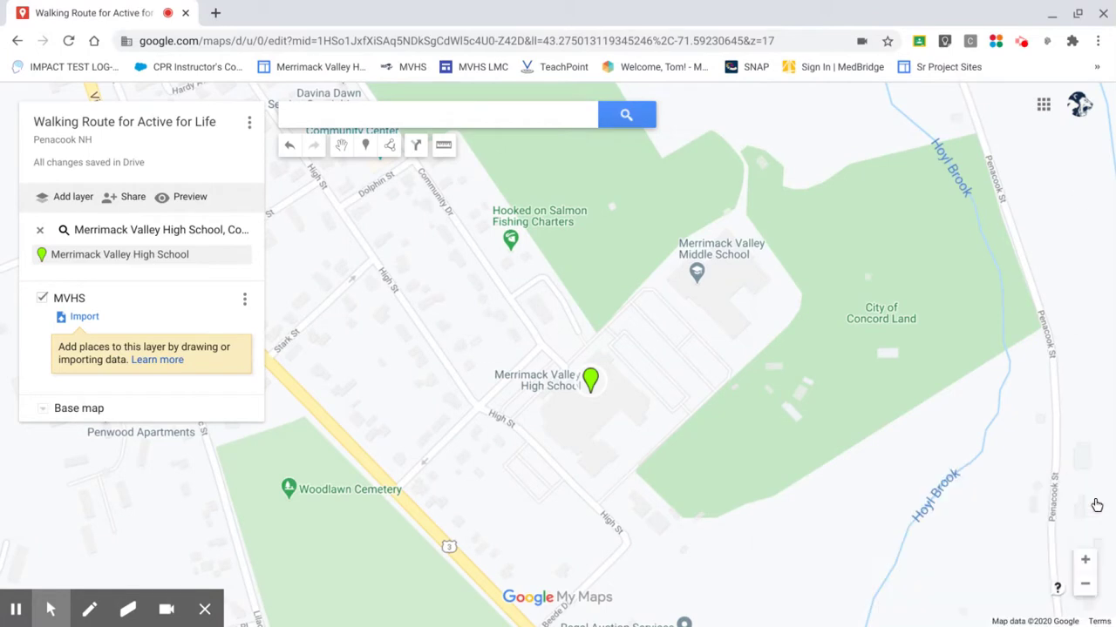
pyautogui.click(1085, 584)
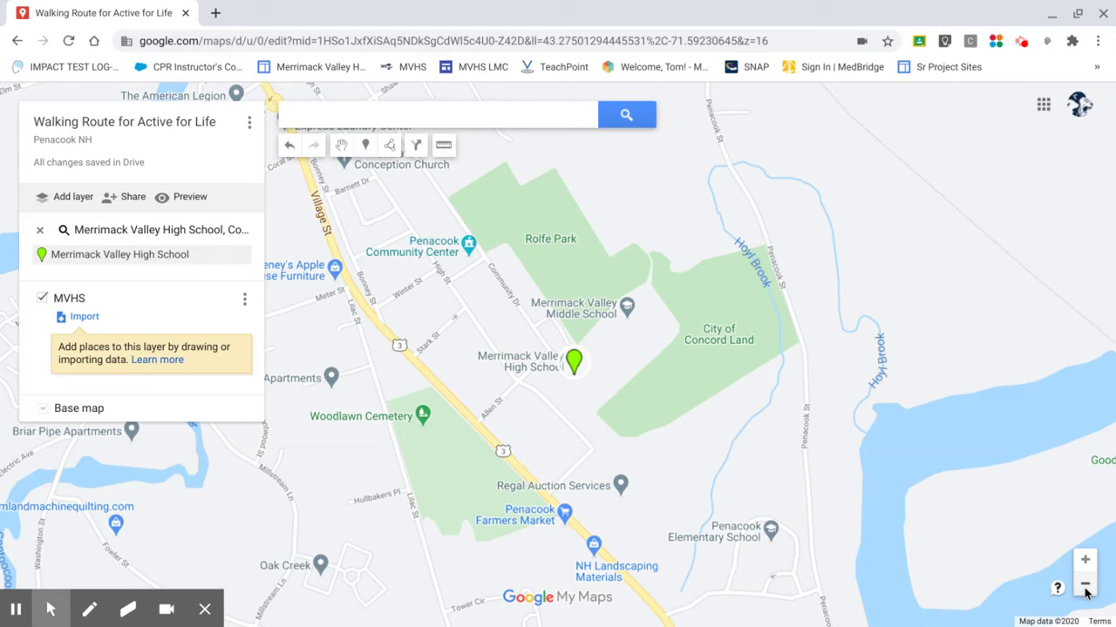
pyautogui.click(1085, 585)
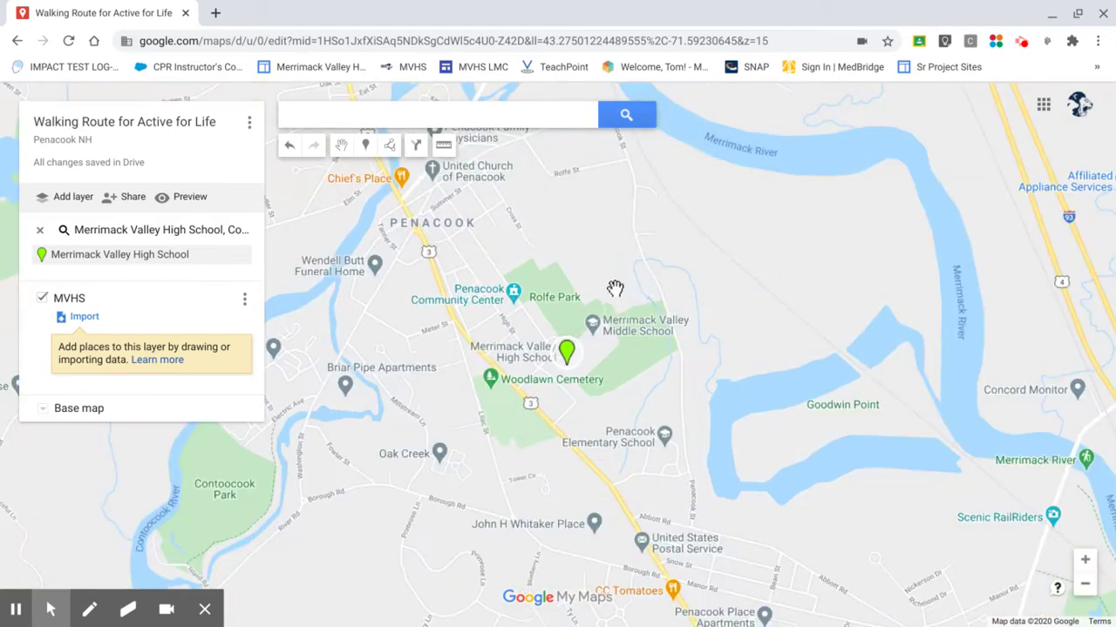
pyautogui.click(617, 293)
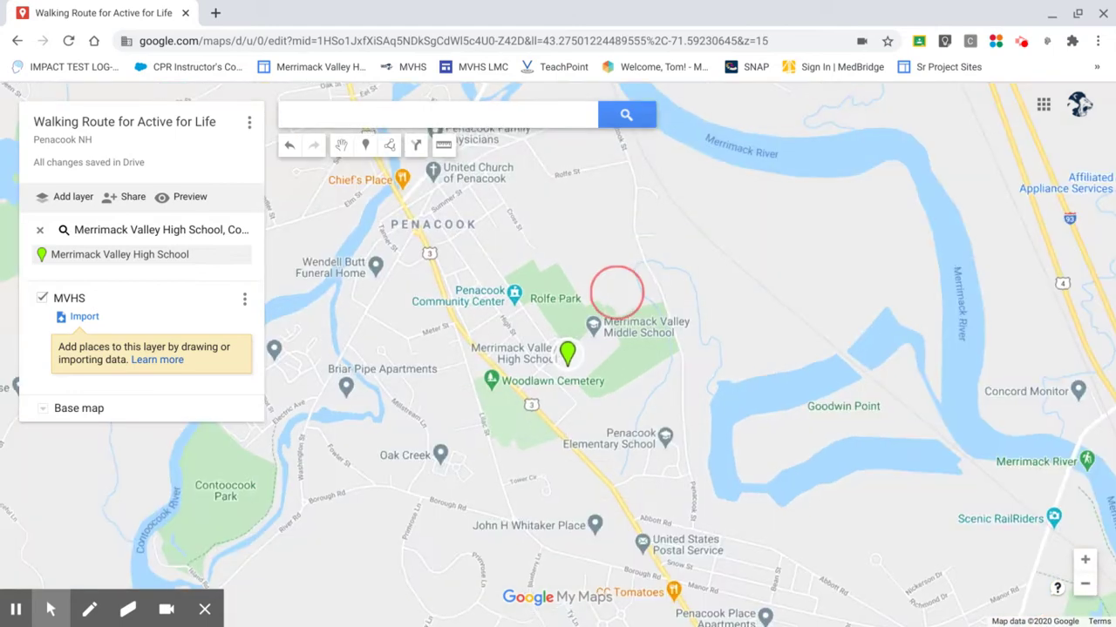
pyautogui.moveTo(616, 293); pyautogui.dragTo(627, 313)
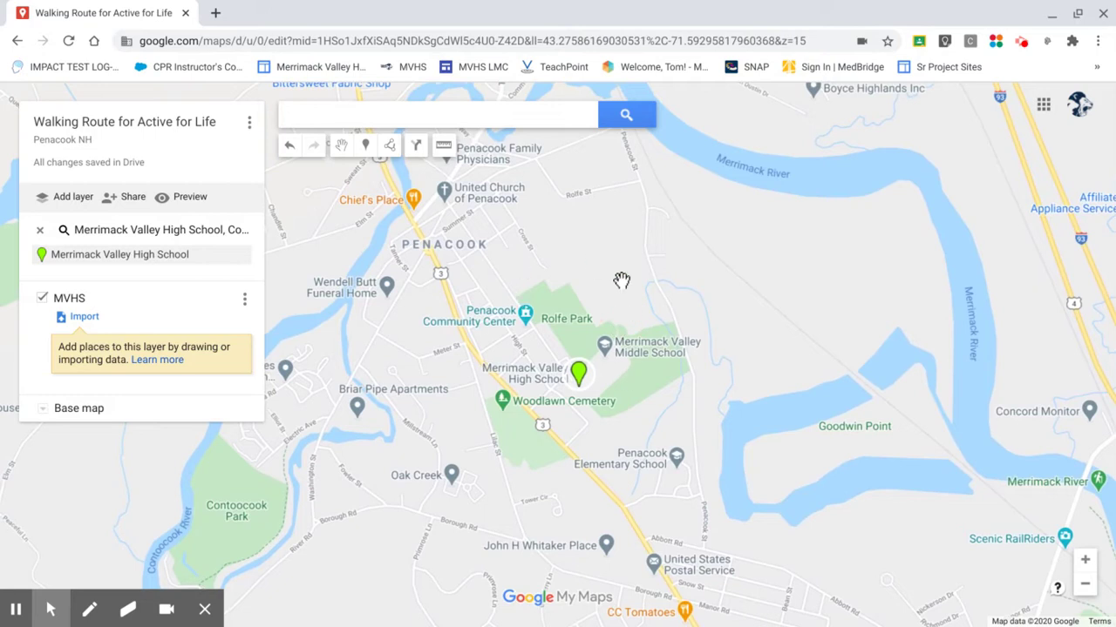
pyautogui.moveTo(621, 280); pyautogui.dragTo(642, 316)
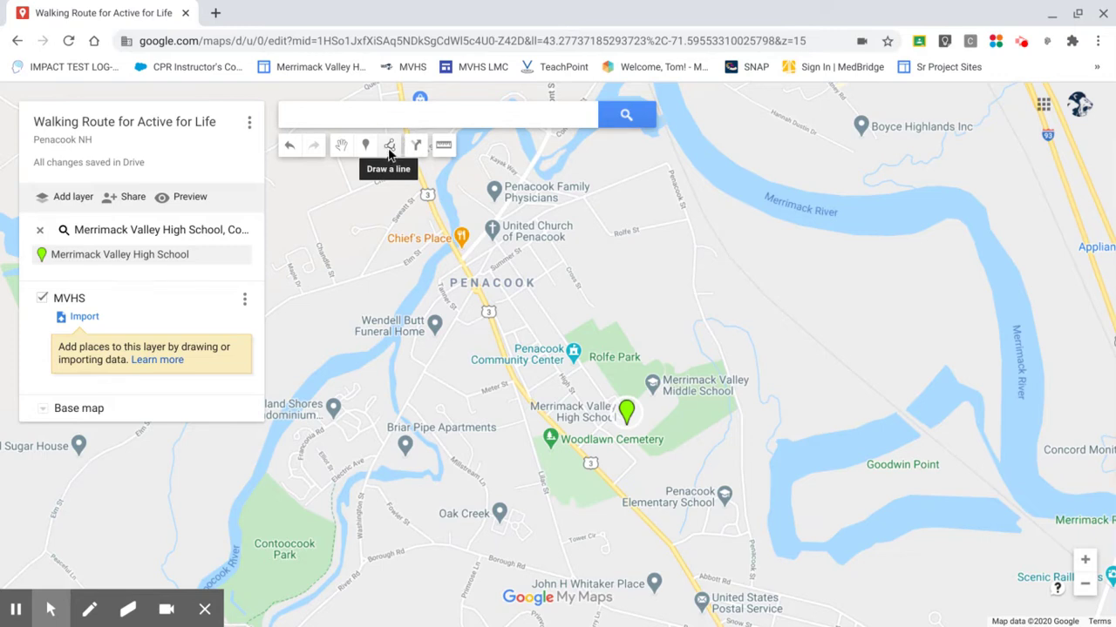
pyautogui.click(389, 147)
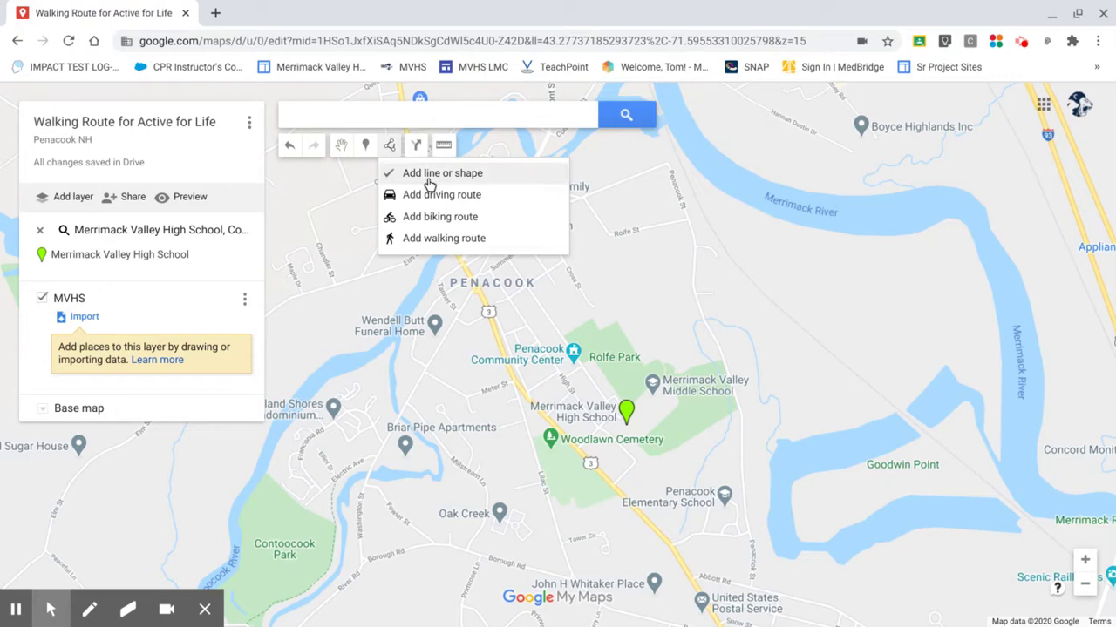
pyautogui.click(474, 247)
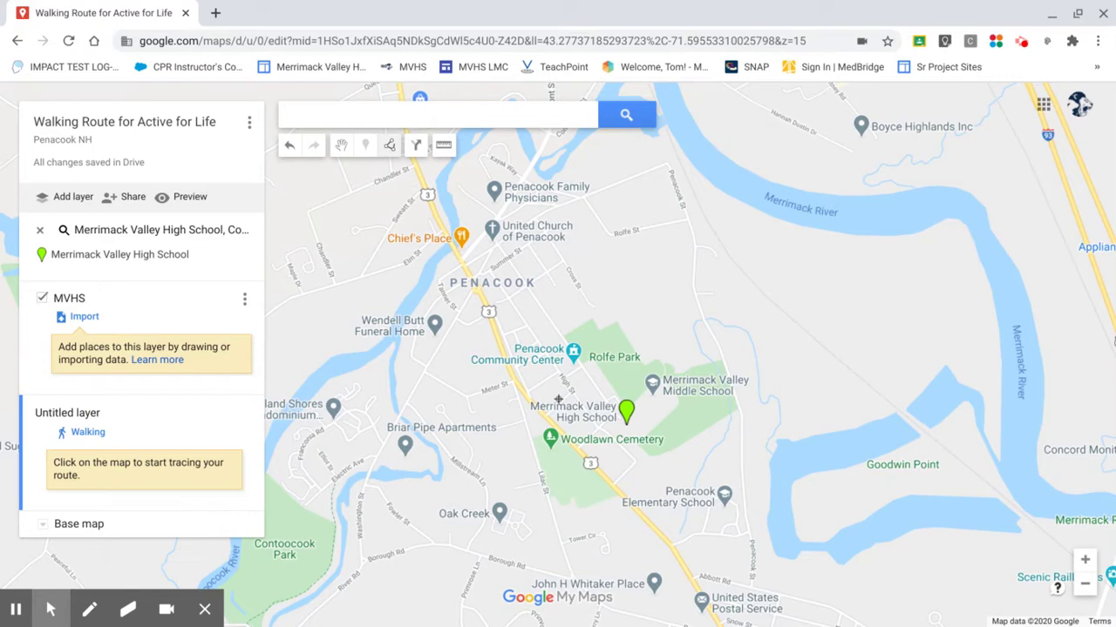
pyautogui.click(617, 420)
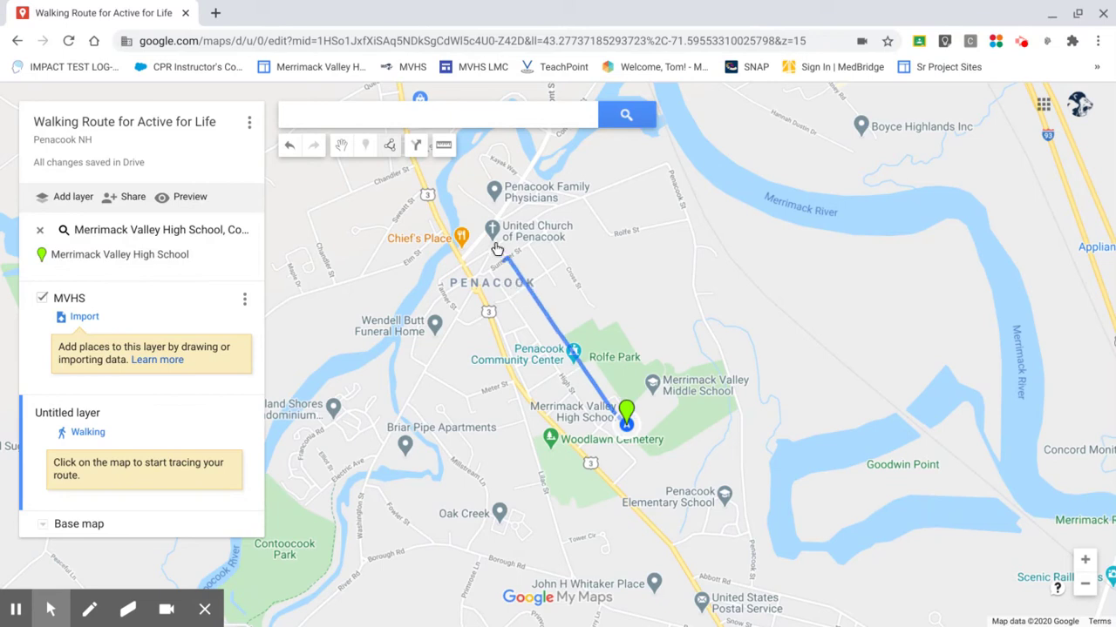
pyautogui.click(490, 234)
pyautogui.click(468, 264)
pyautogui.click(468, 268)
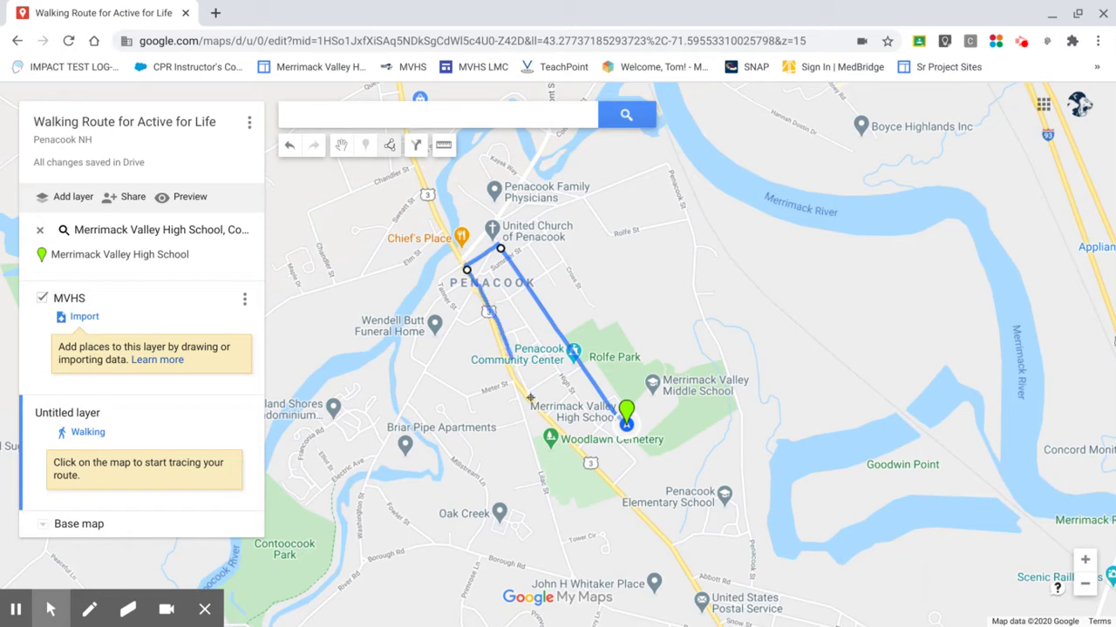
# Step: Continue the walking route southeast along Route 3 past Woodlawn Cemetery and finish the loop back at Merrimack Valley High School
pyautogui.doubleClick(529, 401)
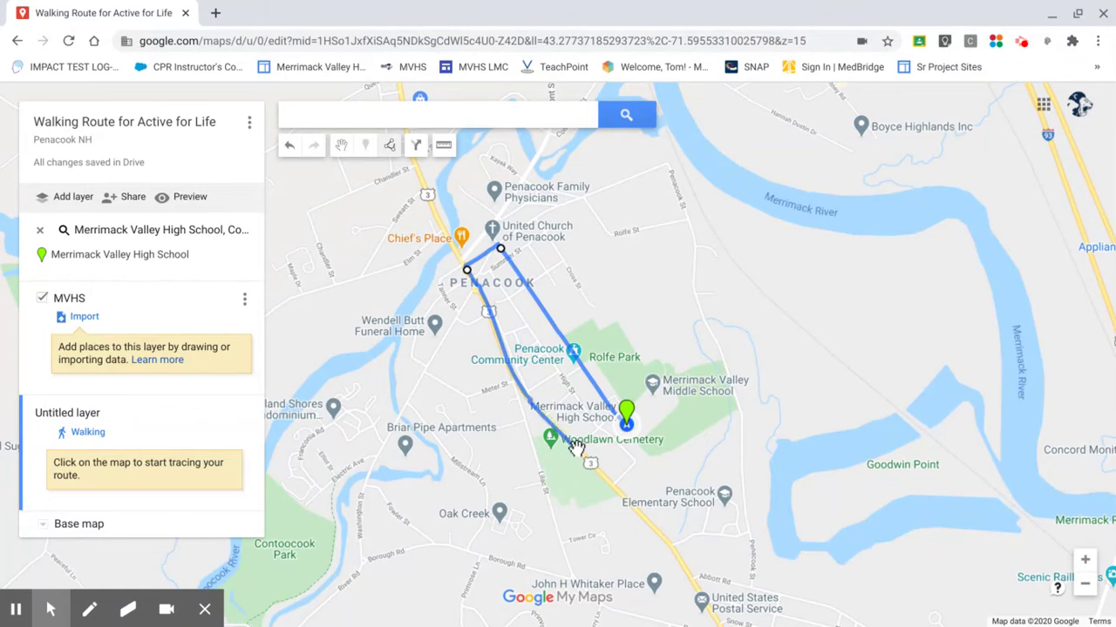
pyautogui.click(612, 486)
pyautogui.click(636, 463)
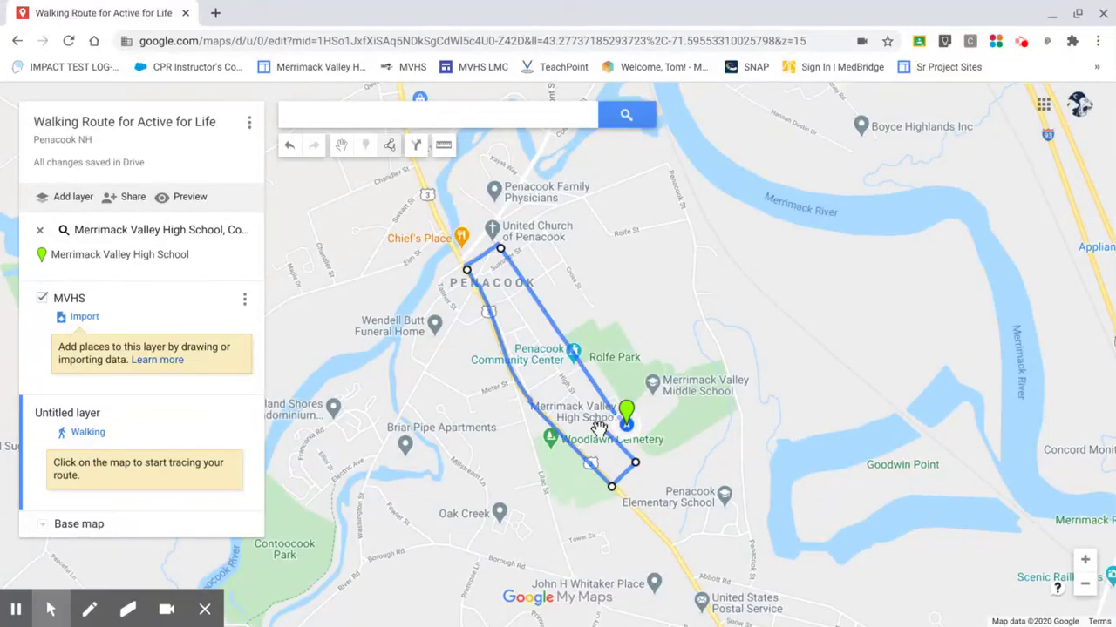
pyautogui.doubleClick(617, 420)
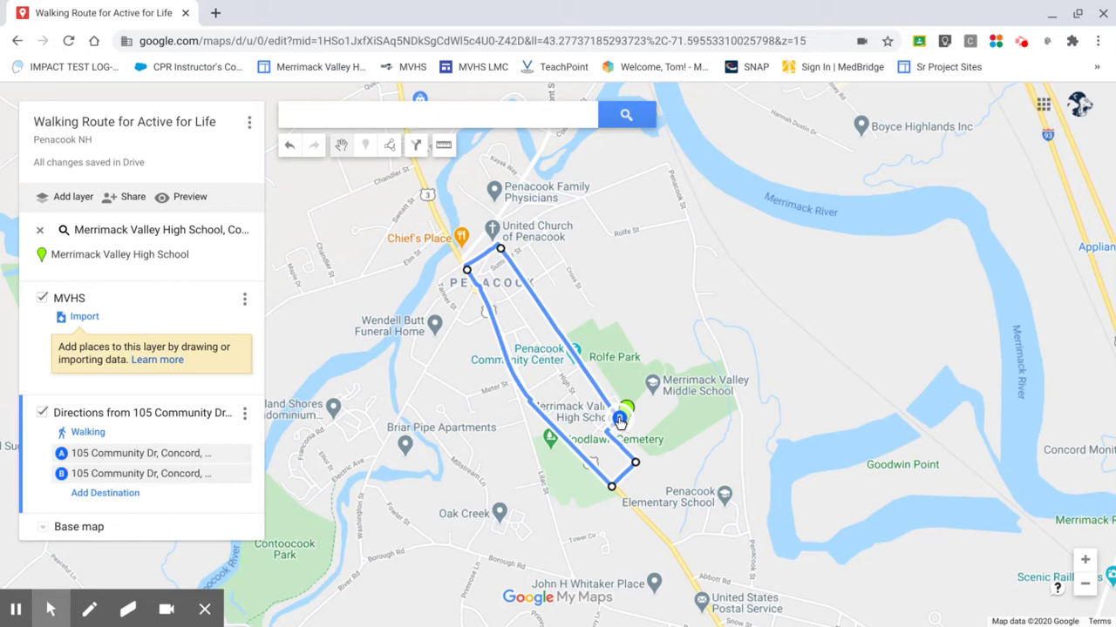
# Step: Look up place suggestions for "chief" without choosing any of them
pyautogui.click(390, 118)
pyautogui.write('chief')
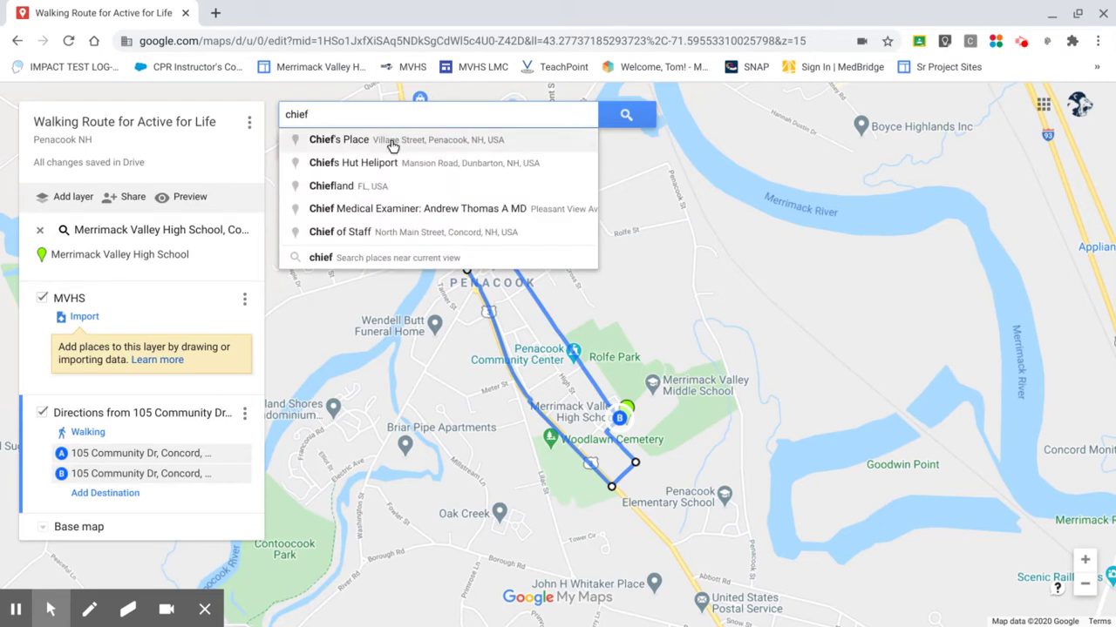
pyautogui.click(171, 512)
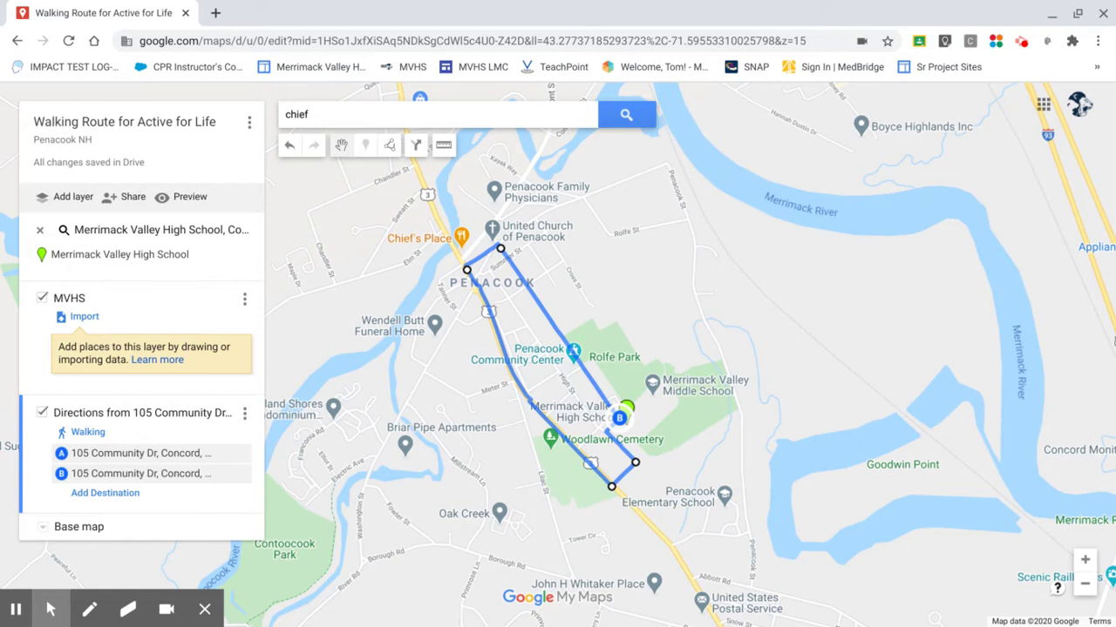
# Step: Switch the base map style to satellite imagery
pyautogui.click(44, 528)
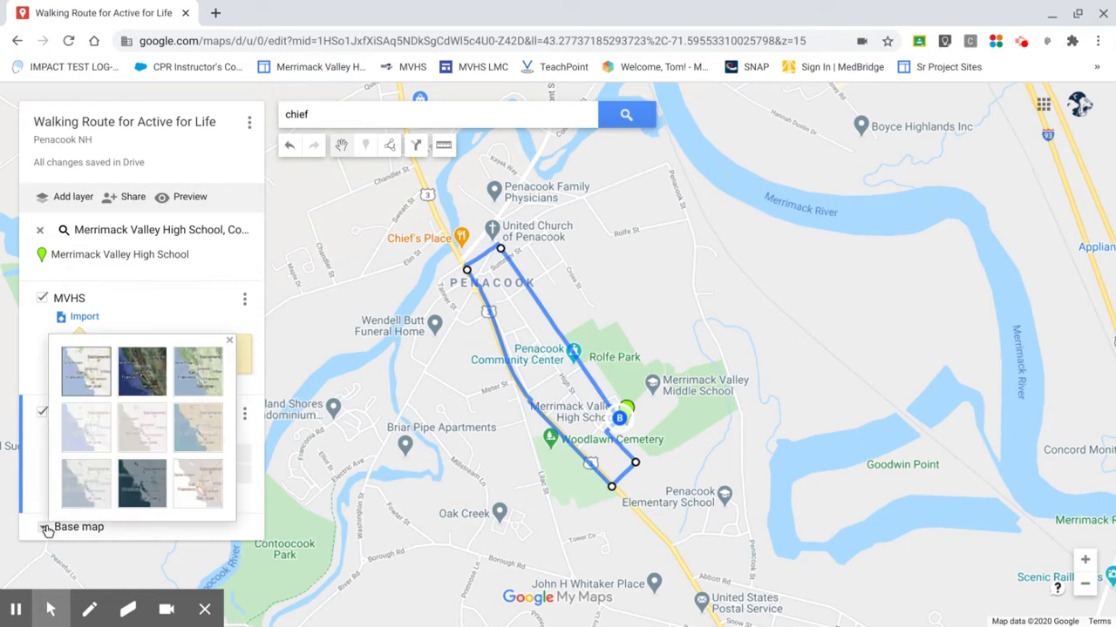
pyautogui.click(46, 529)
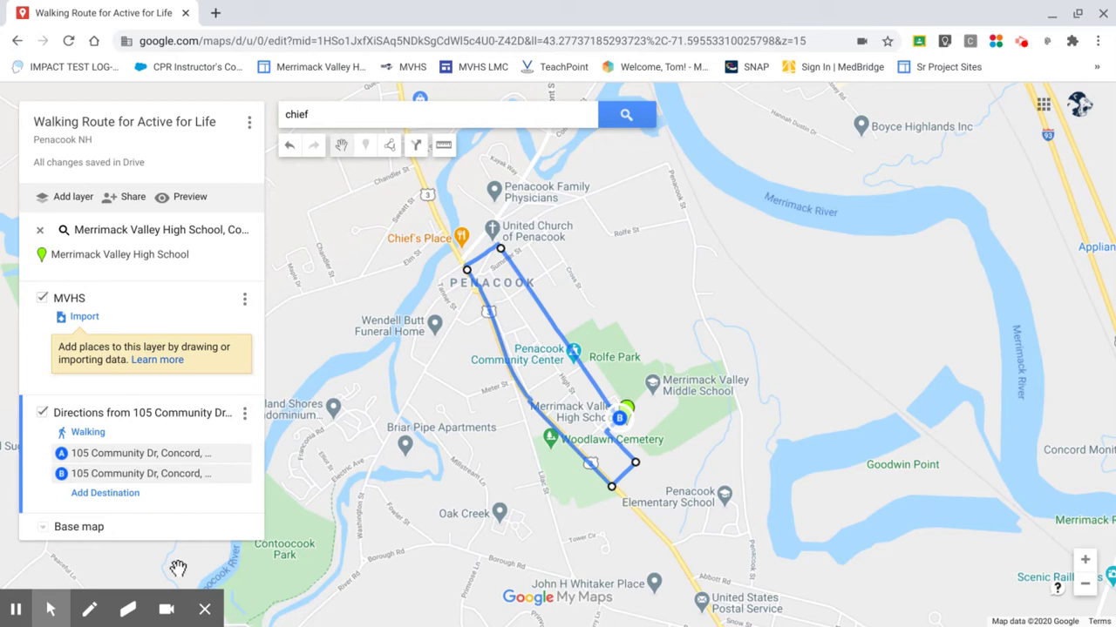
pyautogui.click(43, 529)
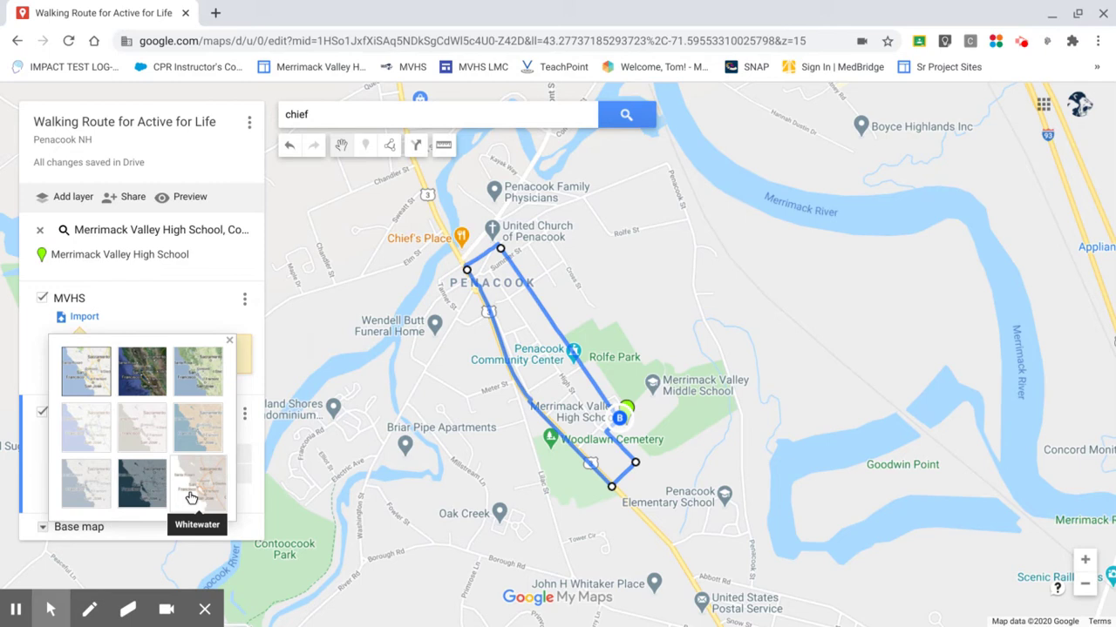
pyautogui.click(142, 381)
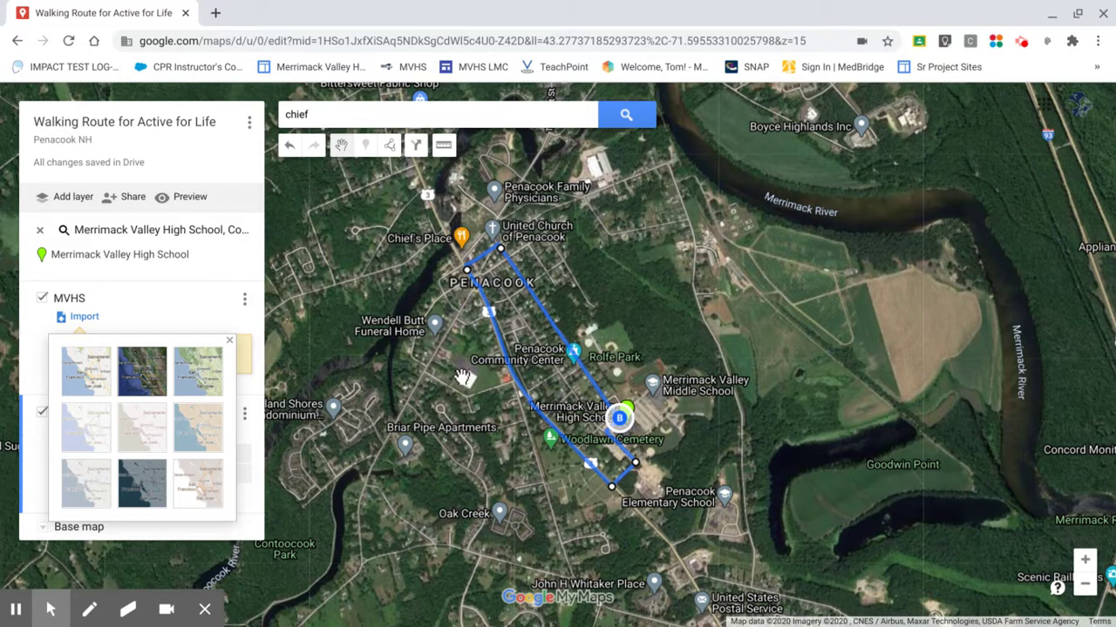
# Step: Examine the walking route and its surroundings on the satellite imagery, both close up and from farther out
pyautogui.click(1085, 560)
pyautogui.click(1085, 561)
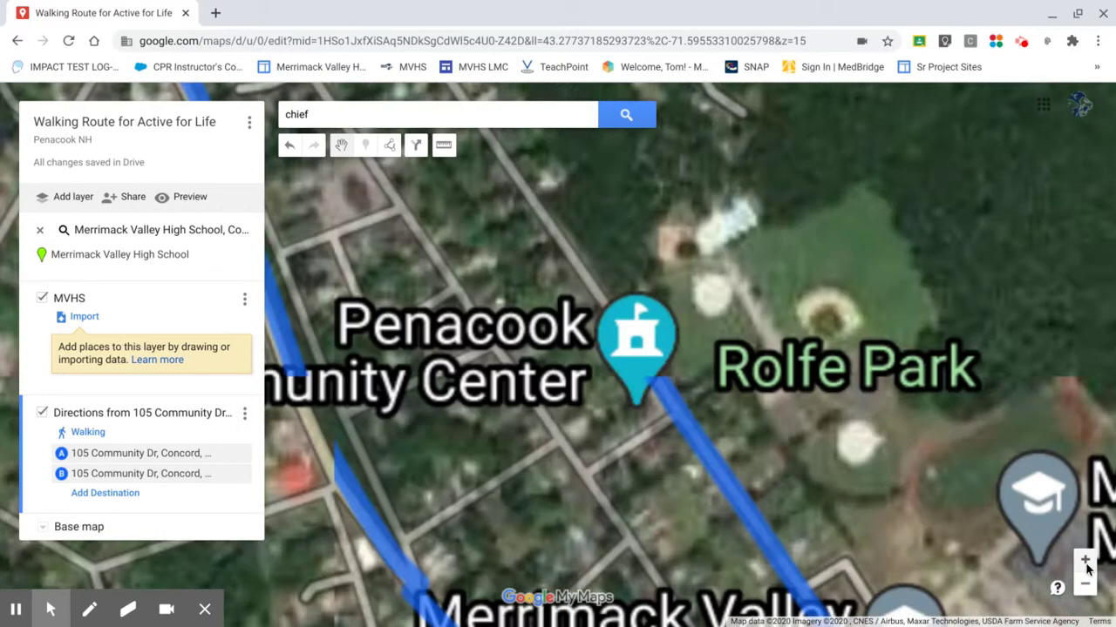
pyautogui.click(1086, 560)
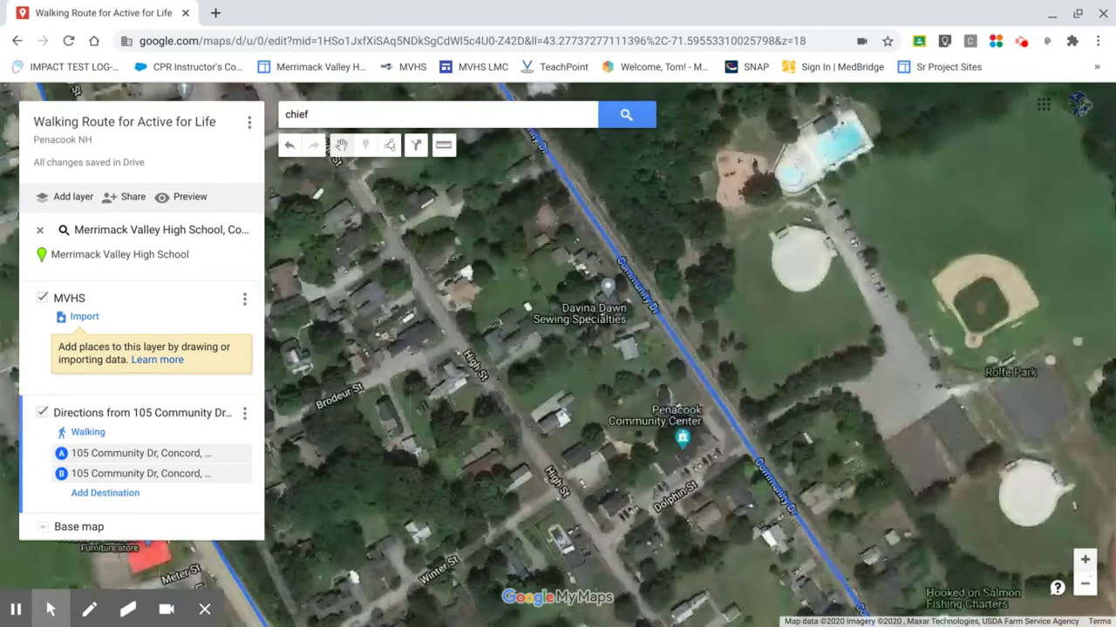
pyautogui.click(1085, 585)
pyautogui.click(1085, 586)
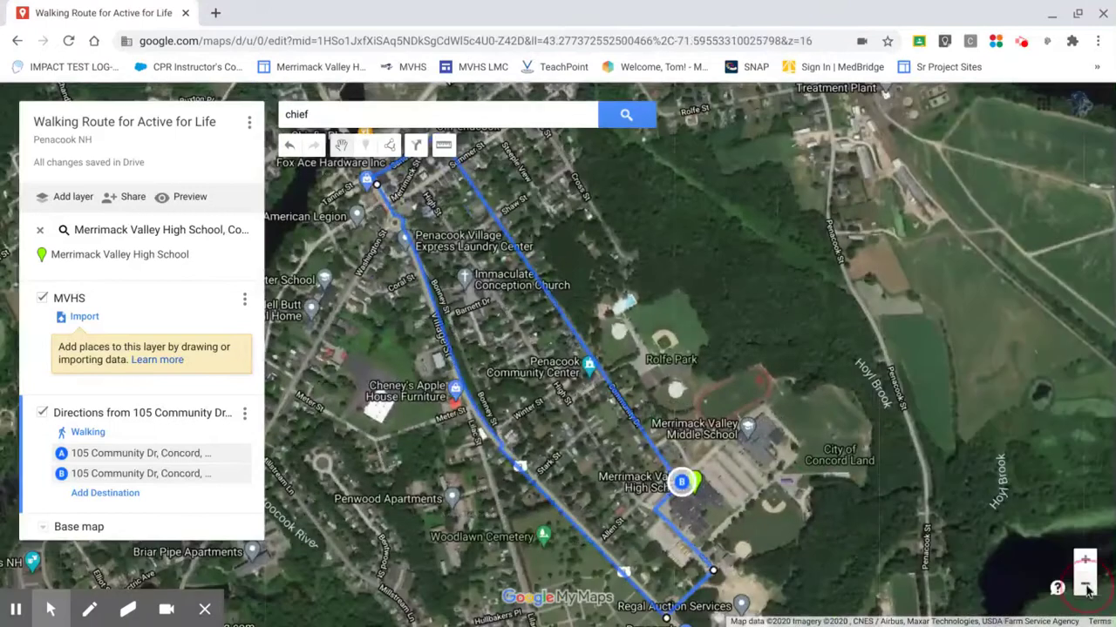
pyautogui.click(1085, 587)
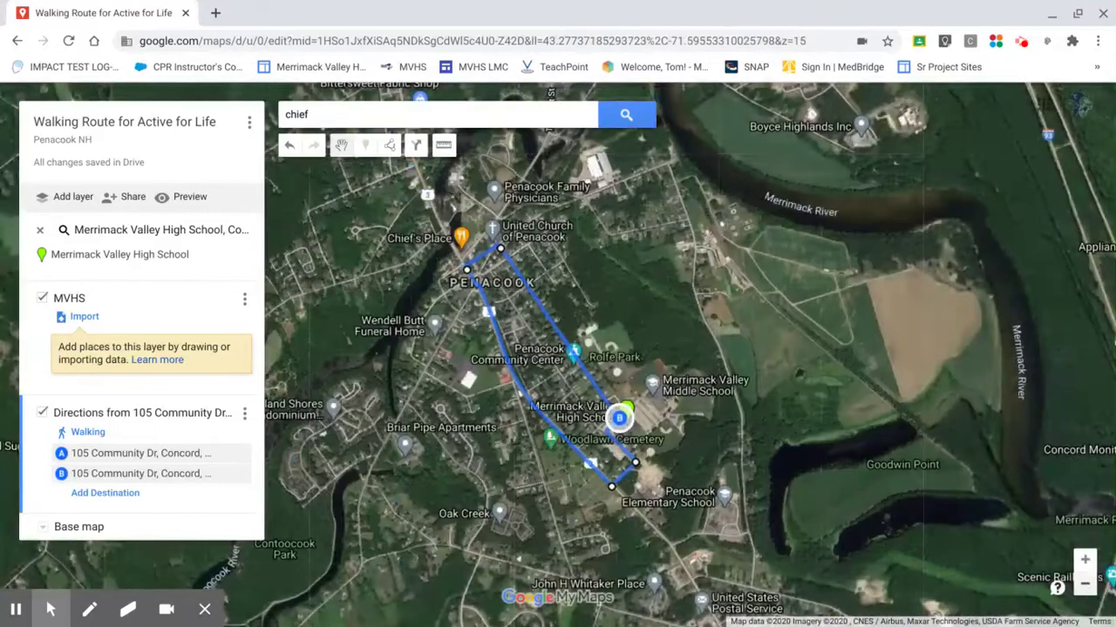
pyautogui.click(1085, 588)
pyautogui.click(1086, 588)
pyautogui.click(1086, 588)
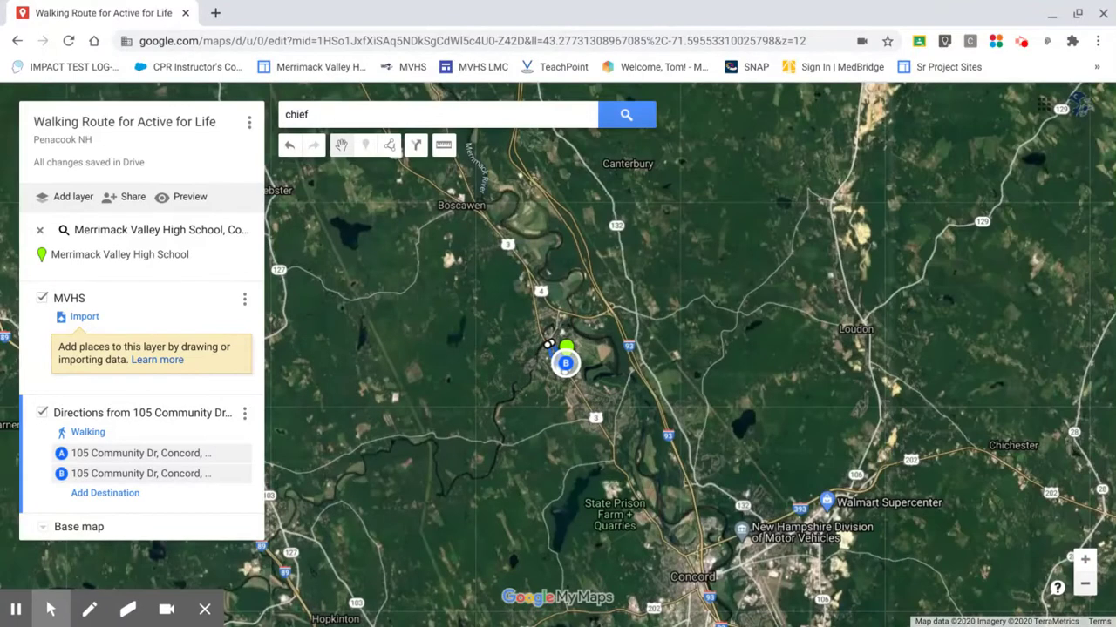
pyautogui.click(1086, 561)
pyautogui.click(1086, 561)
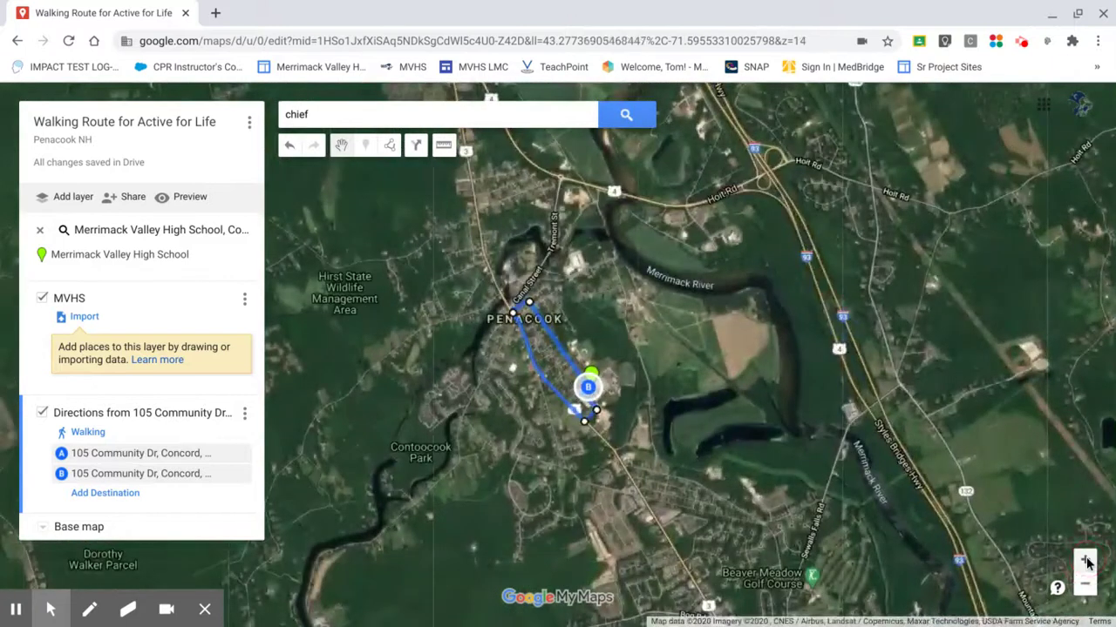
pyautogui.click(1086, 561)
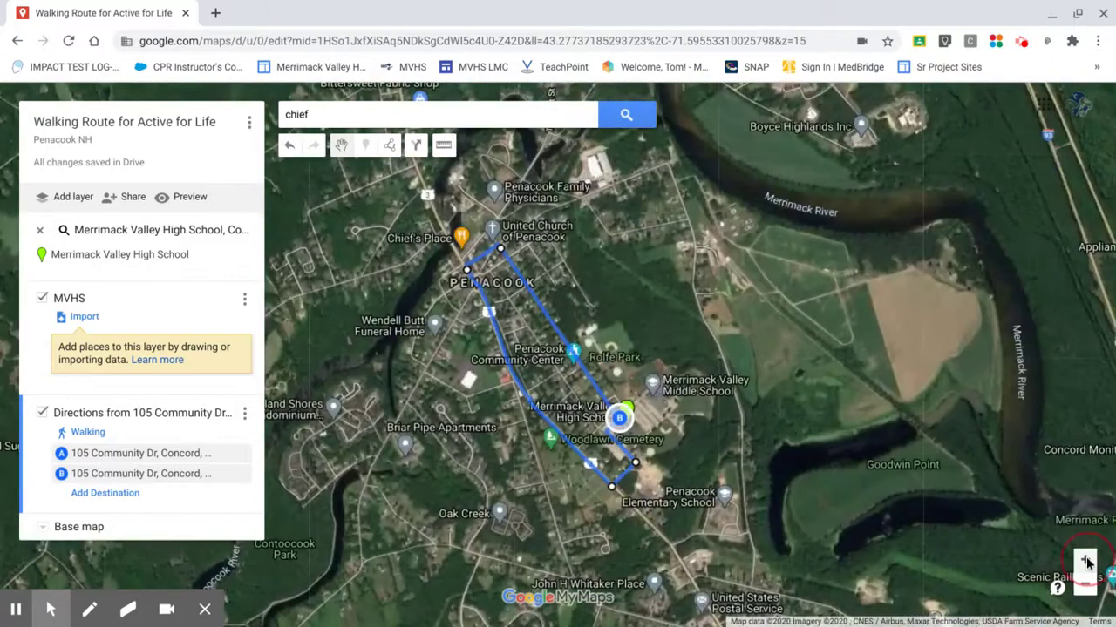
pyautogui.click(1086, 561)
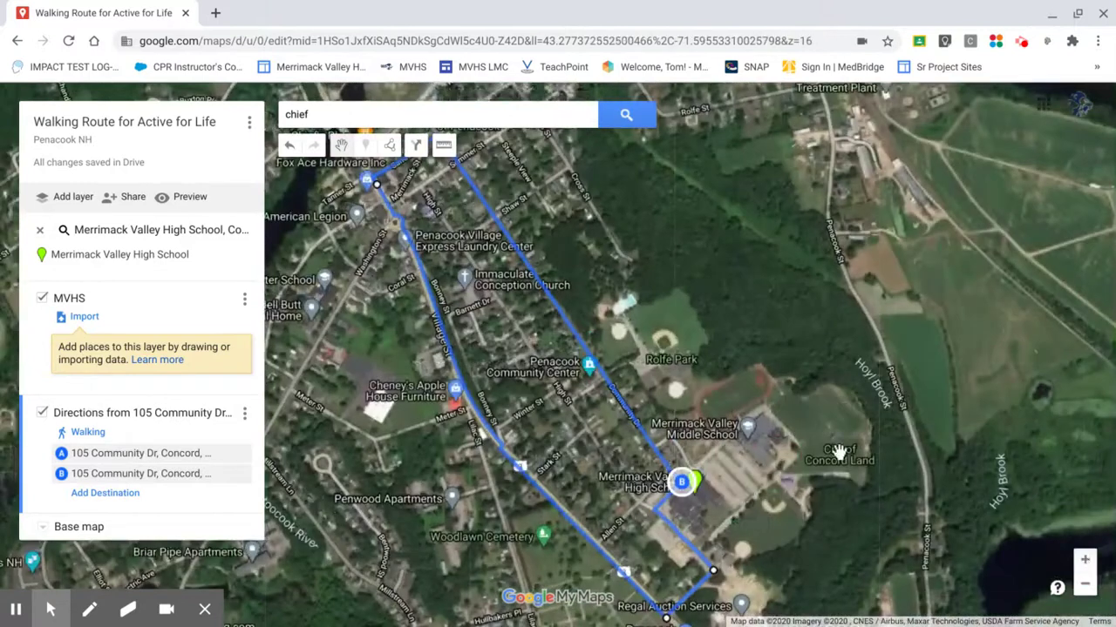
pyautogui.moveTo(775, 461); pyautogui.dragTo(780, 448)
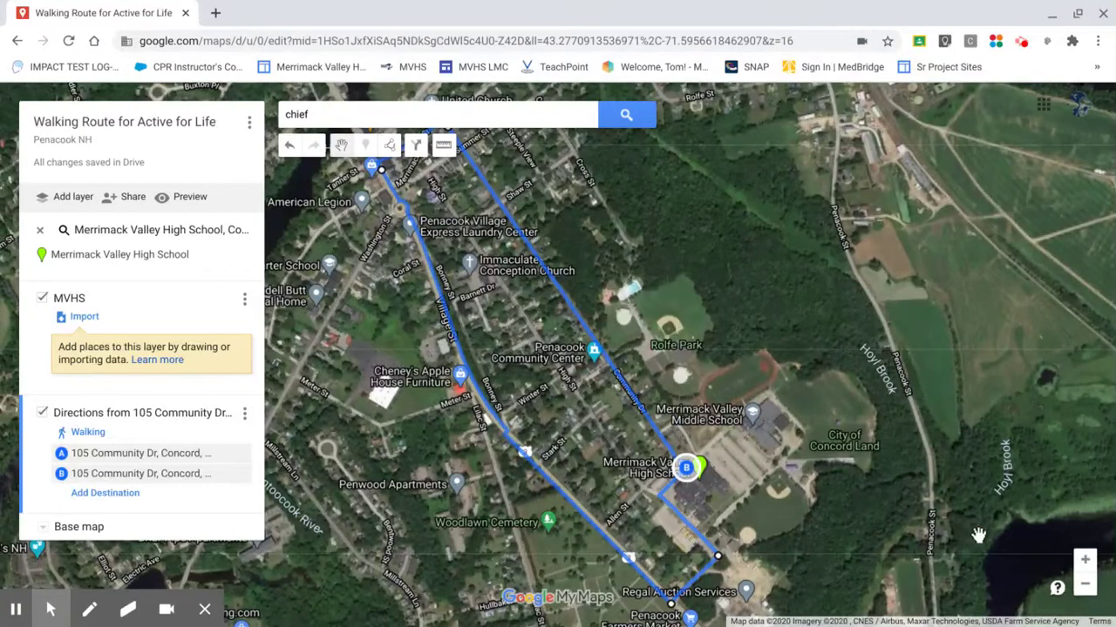
pyautogui.click(1085, 585)
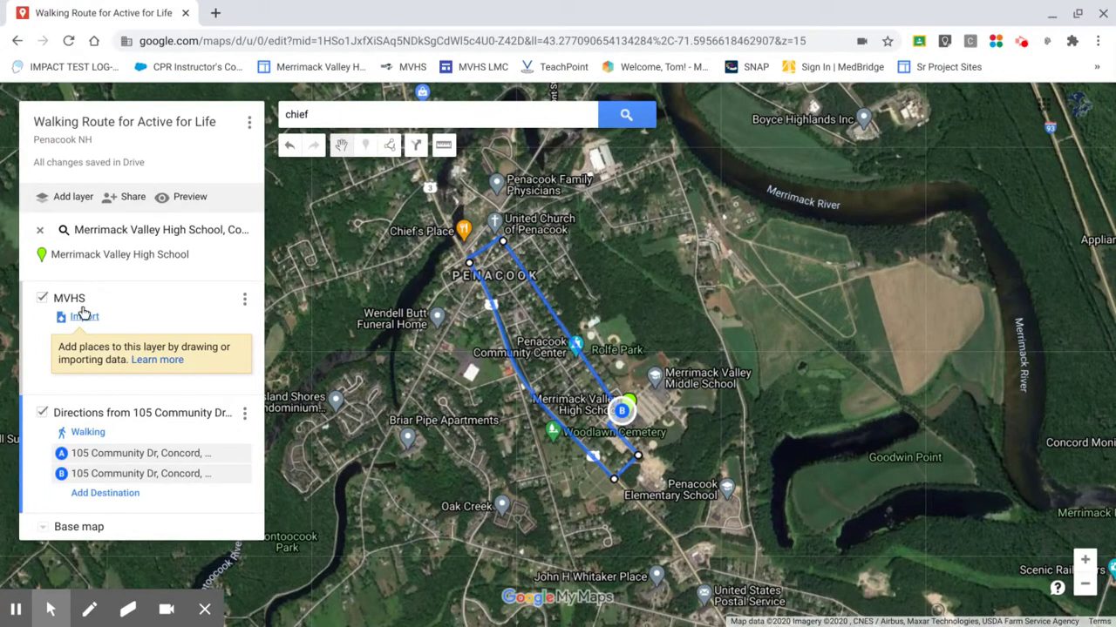
# Step: Rename the walking directions layer as MVHS Route
pyautogui.click(245, 414)
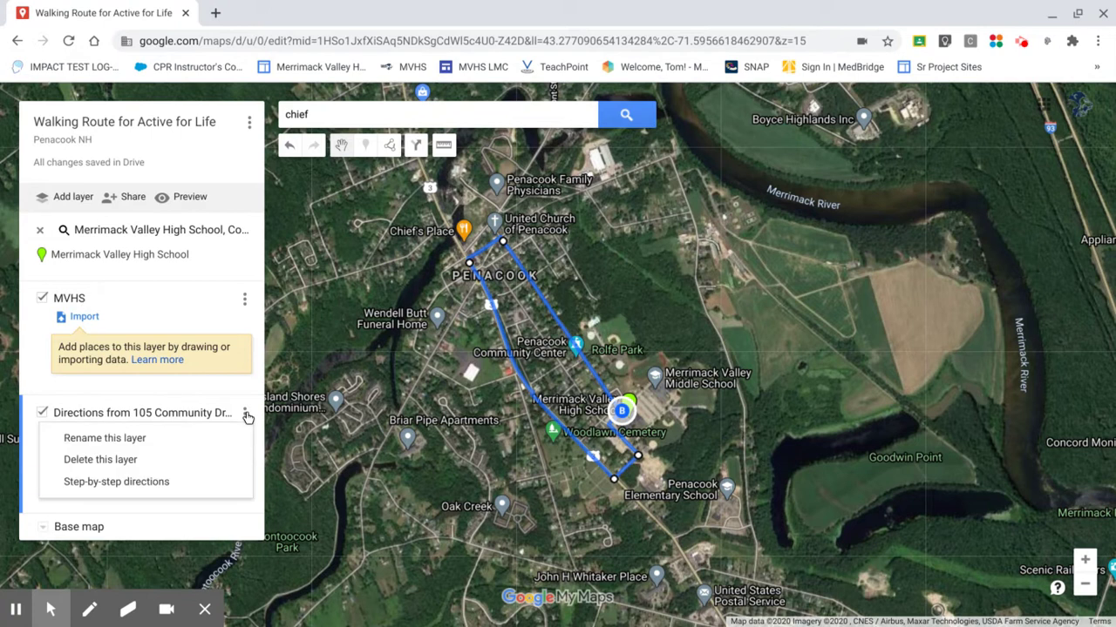
pyautogui.click(169, 438)
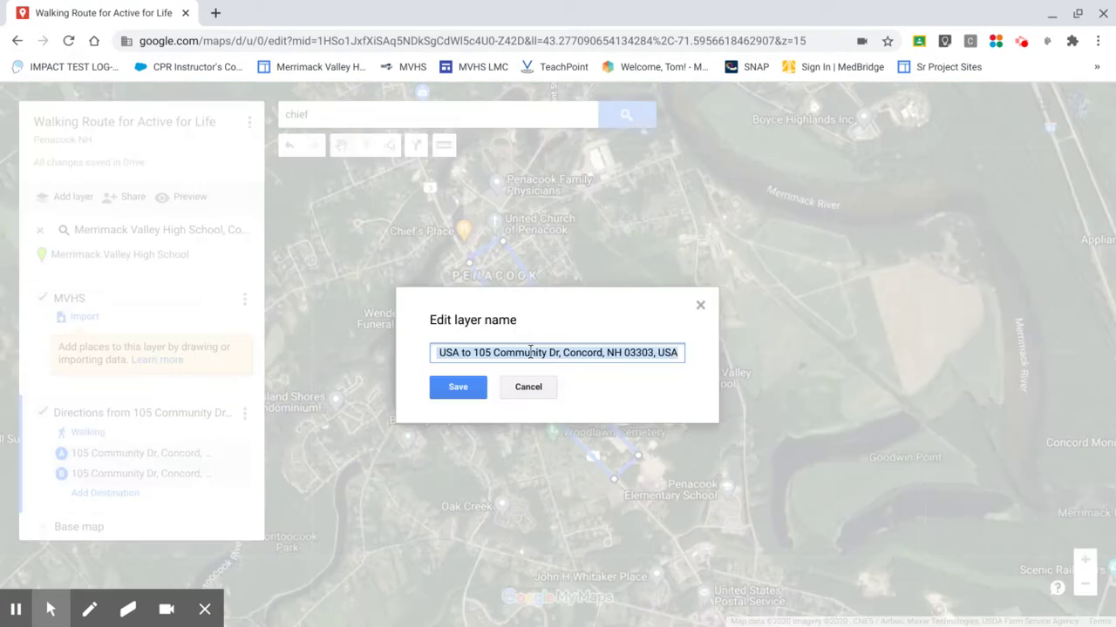
pyautogui.write('MVHS ')
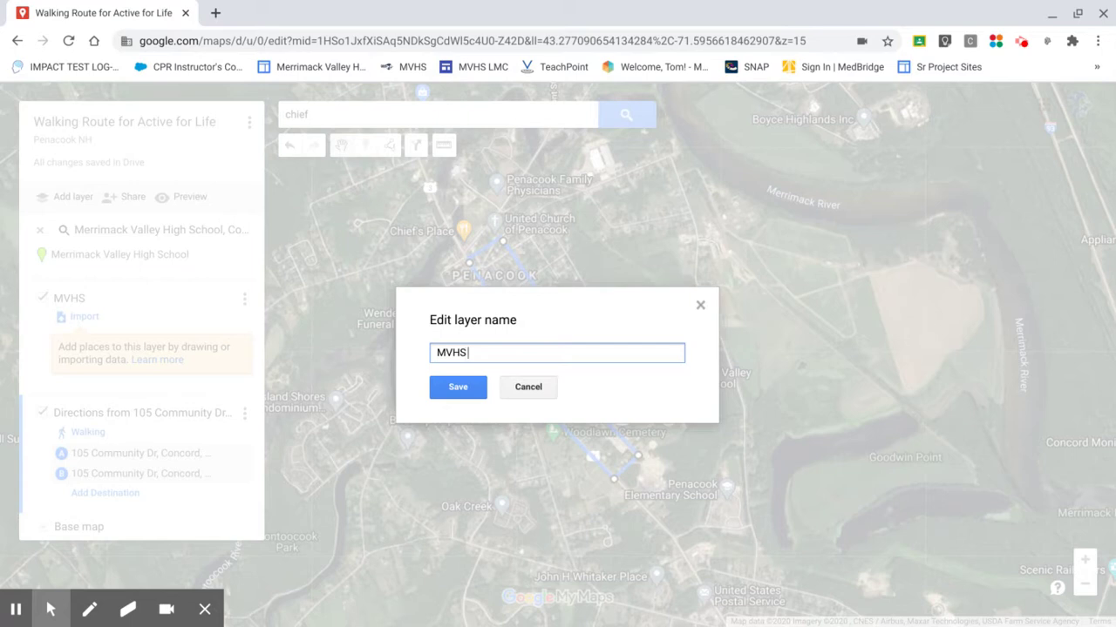
pyautogui.write('Route')
pyautogui.click(459, 387)
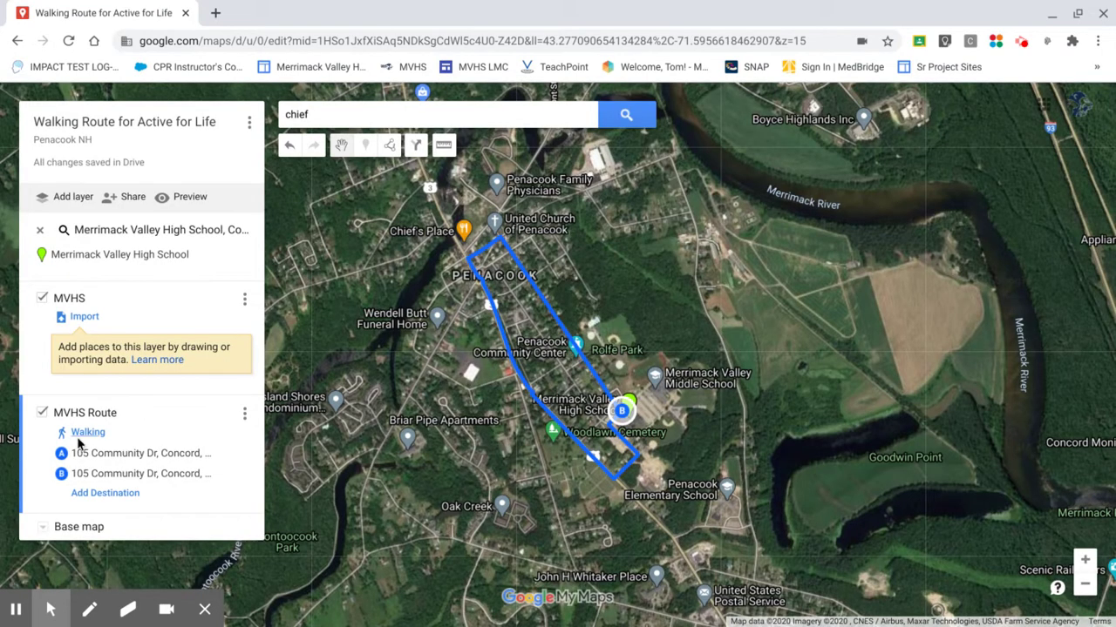
# Step: Delete the empty MVHS layer and confirm its removal
pyautogui.click(244, 301)
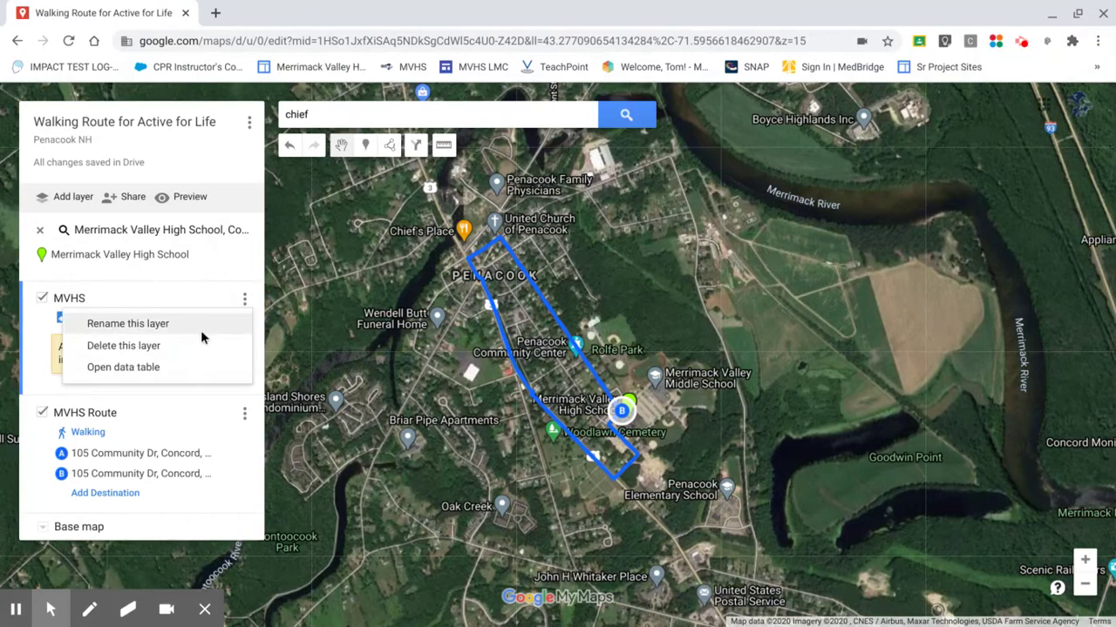
pyautogui.click(133, 346)
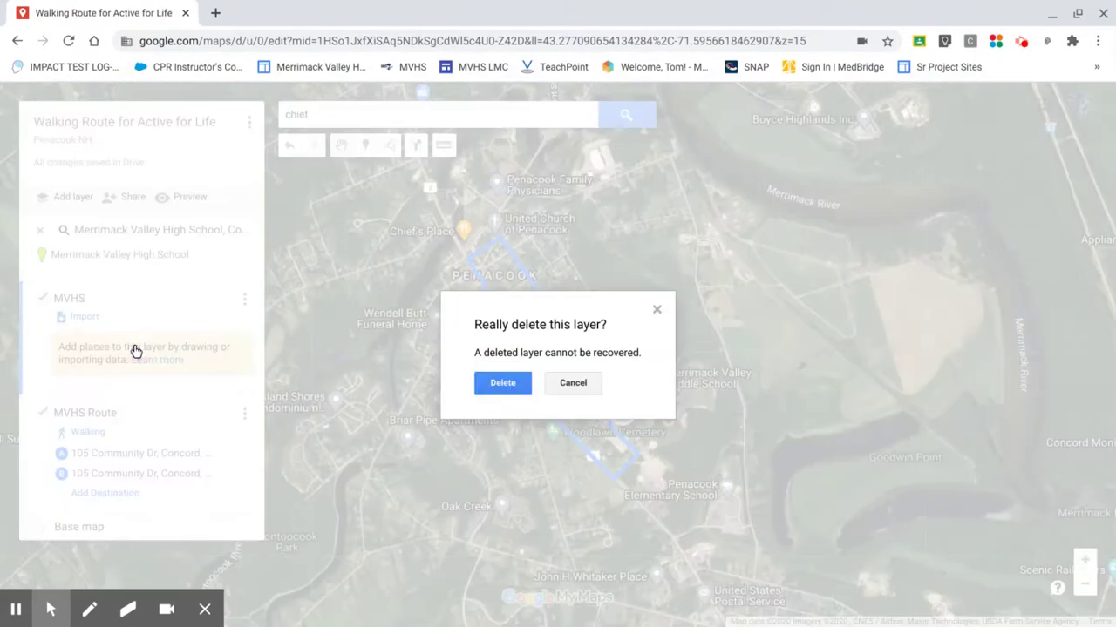
pyautogui.click(509, 388)
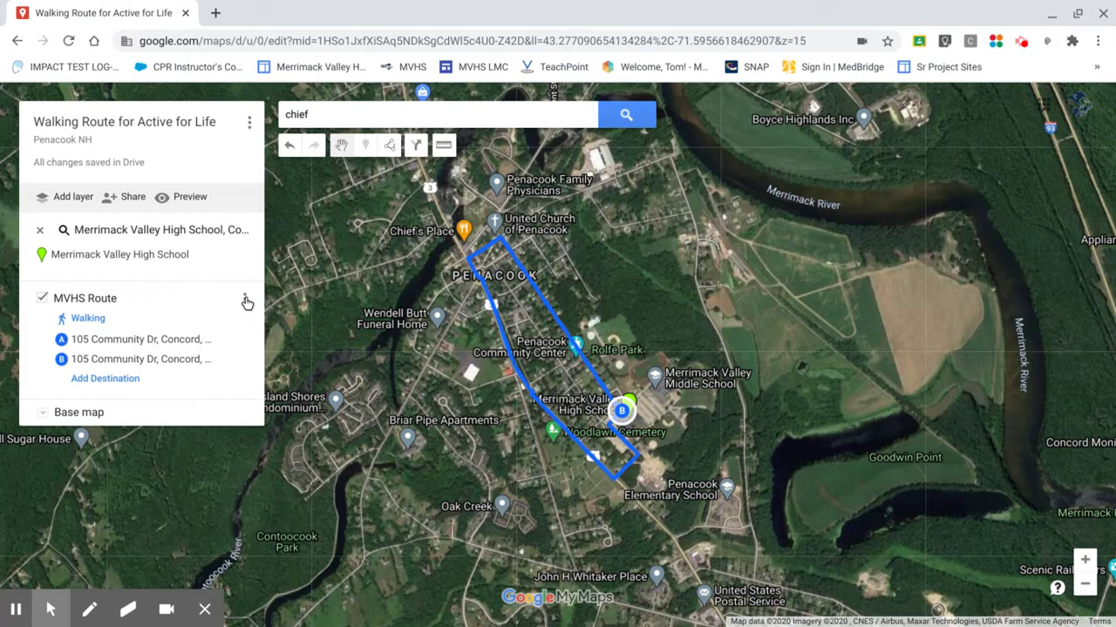
# Step: Open the step-by-step directions for the MVHS Route layer
pyautogui.click(244, 302)
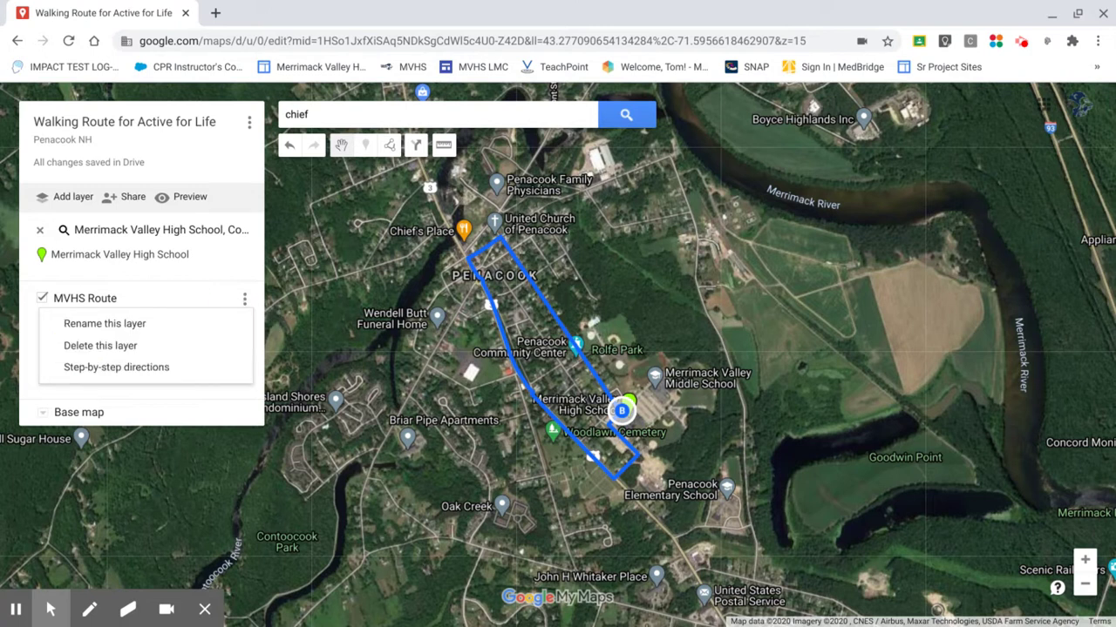
pyautogui.click(157, 370)
# Step: Copy the map's sharing link and close the sharing settings
pyautogui.click(126, 197)
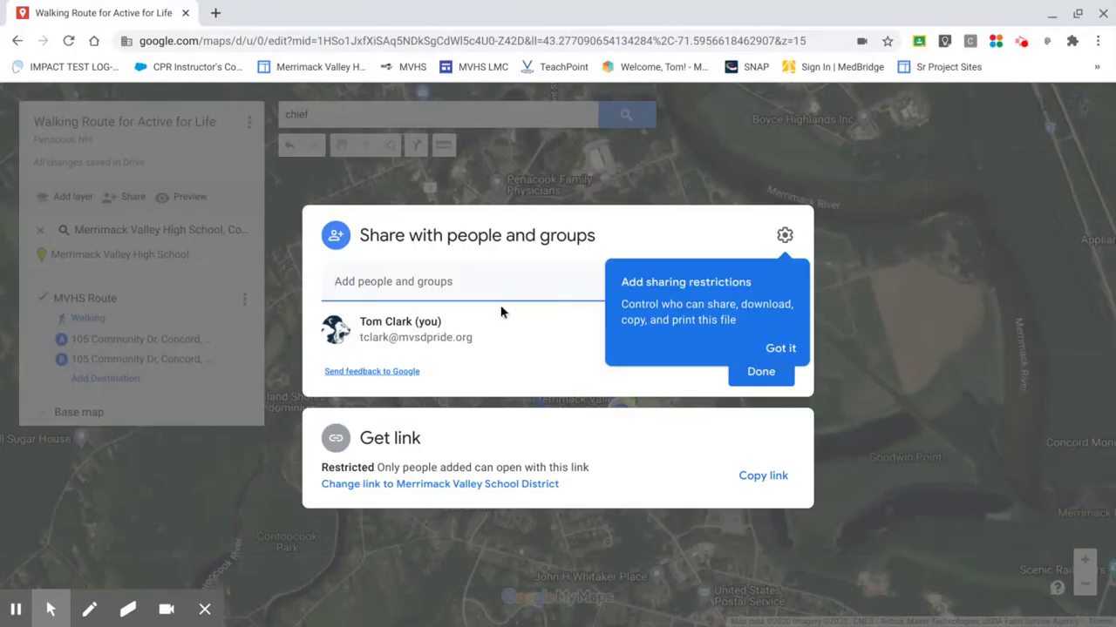
pyautogui.click(765, 480)
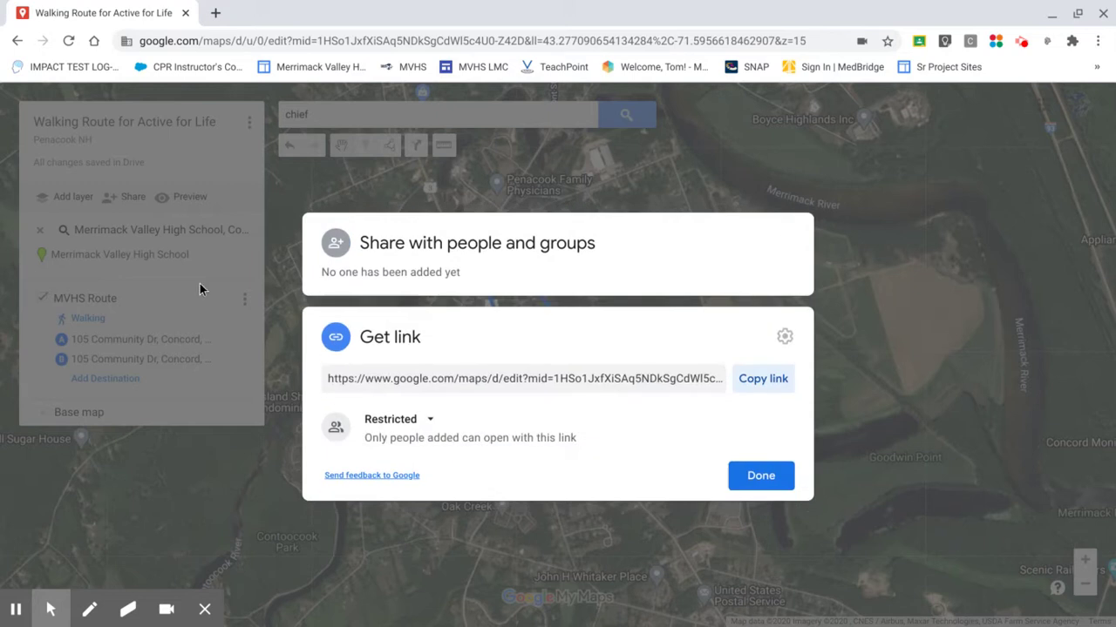
pyautogui.click(169, 288)
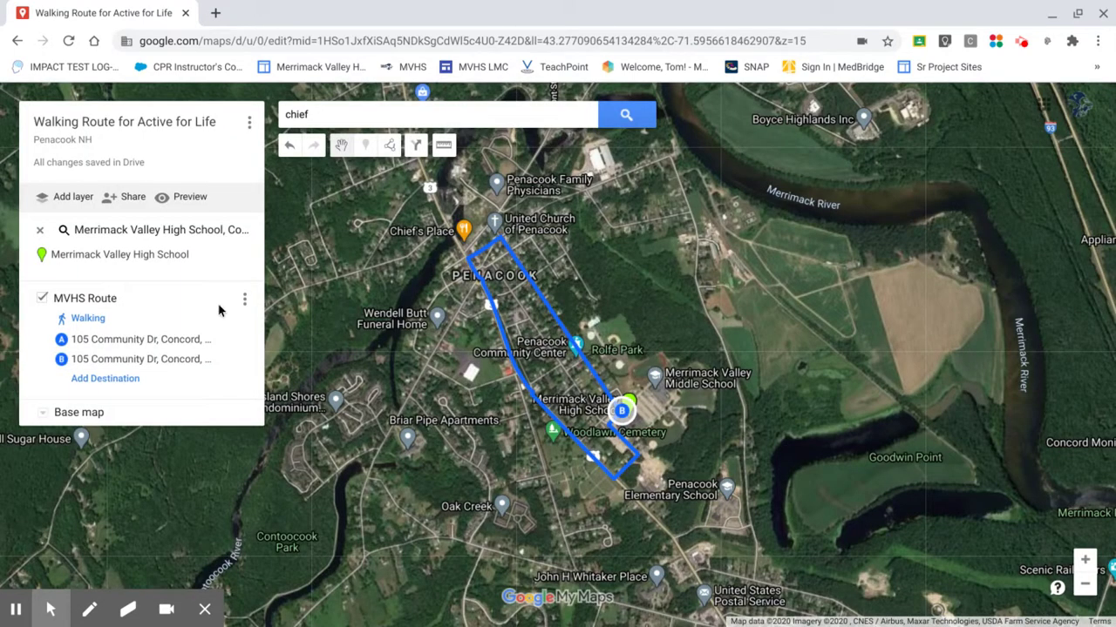
# Step: Reopen the saved map Walking Route for Active for Life from the list of self-created maps
pyautogui.click(246, 302)
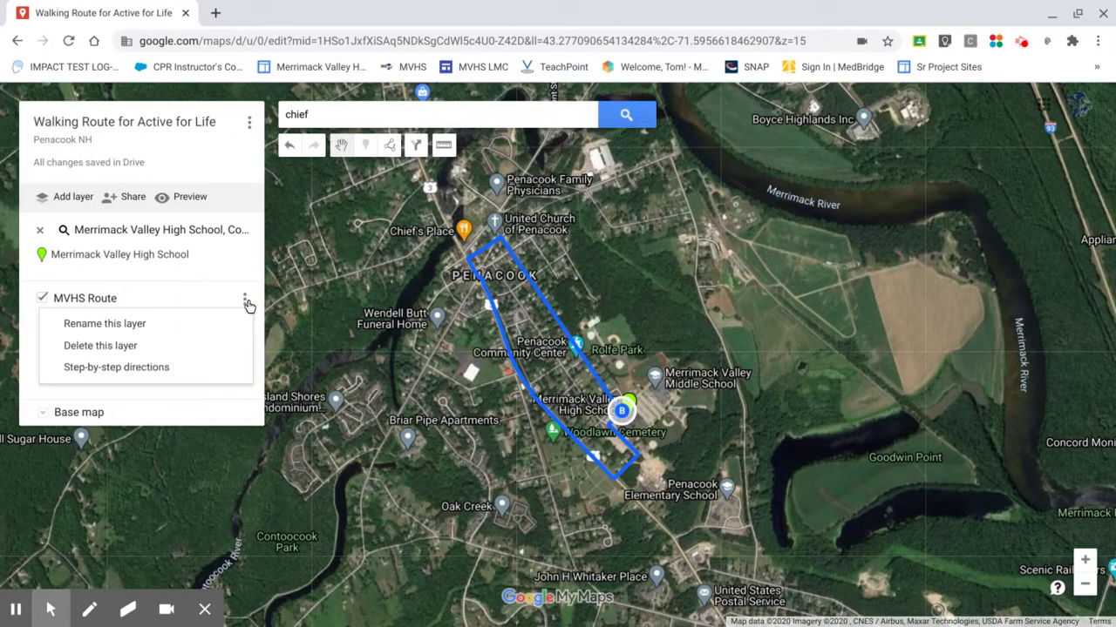
pyautogui.click(249, 126)
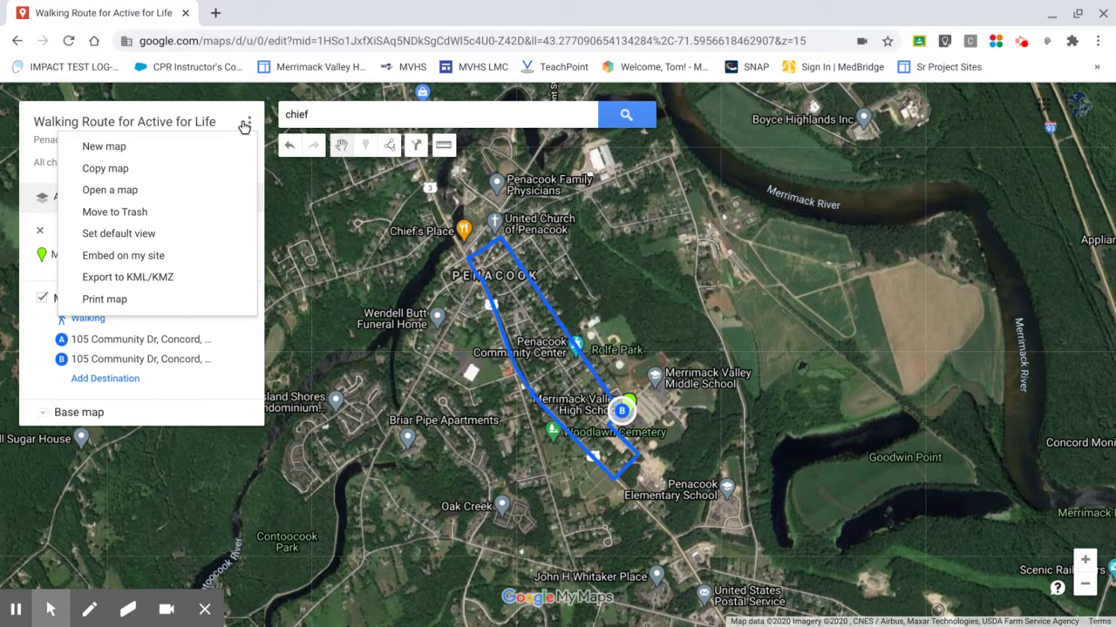
pyautogui.click(106, 192)
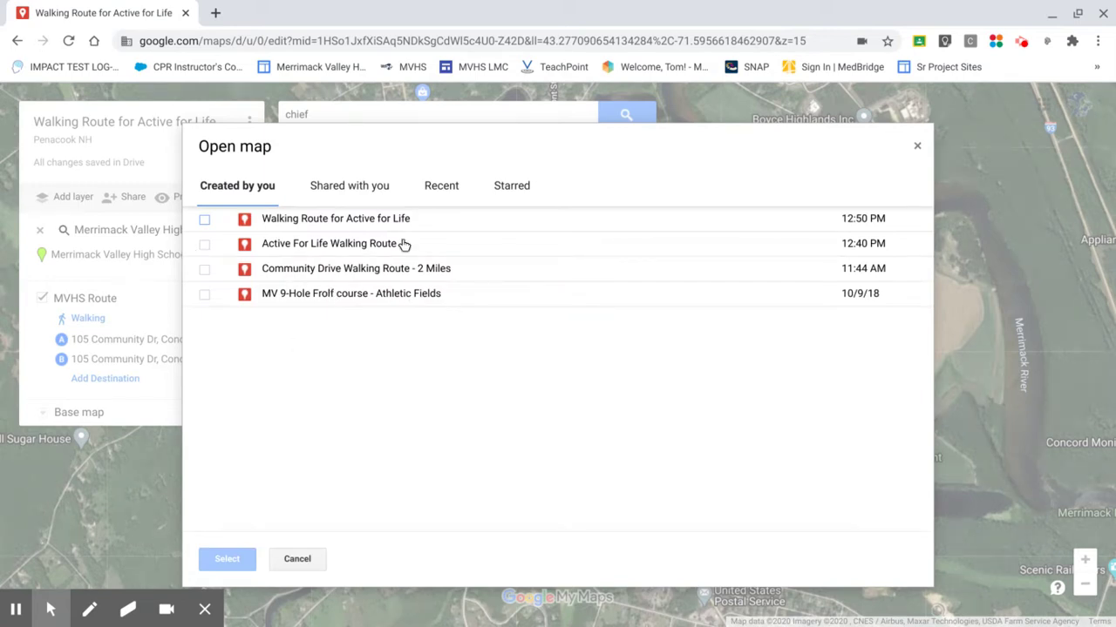
pyautogui.click(205, 221)
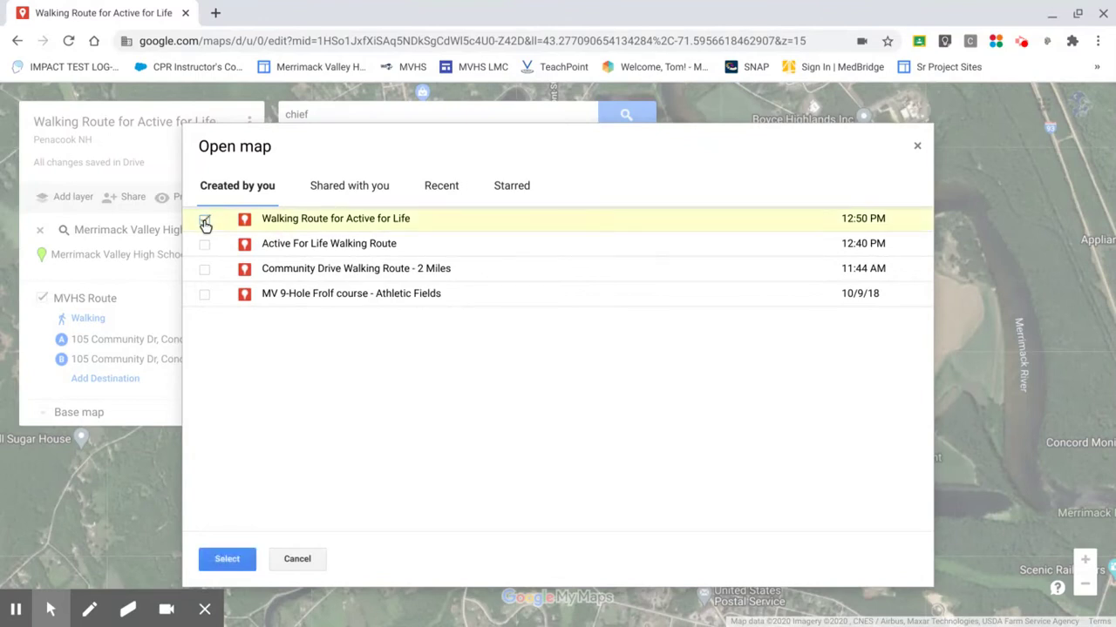
pyautogui.click(234, 558)
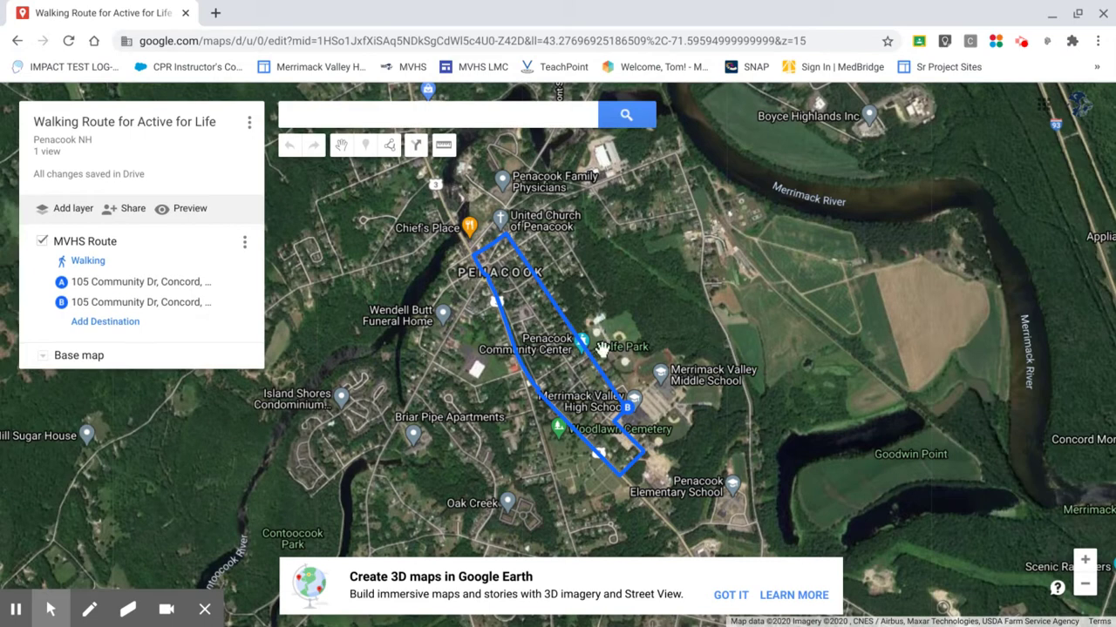
pyautogui.click(249, 123)
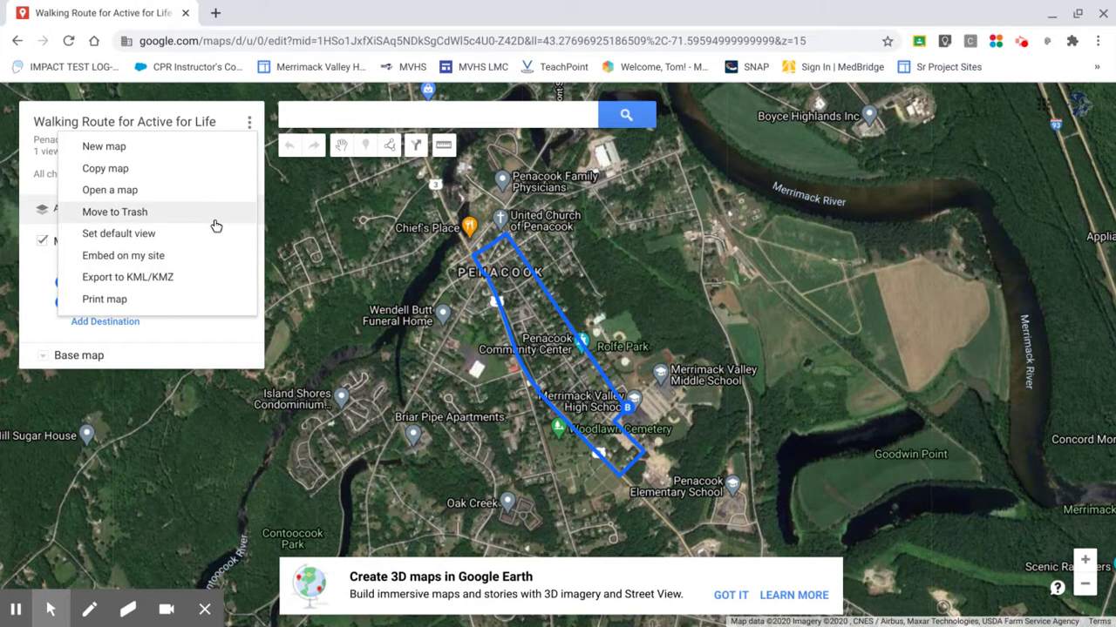
pyautogui.click(165, 169)
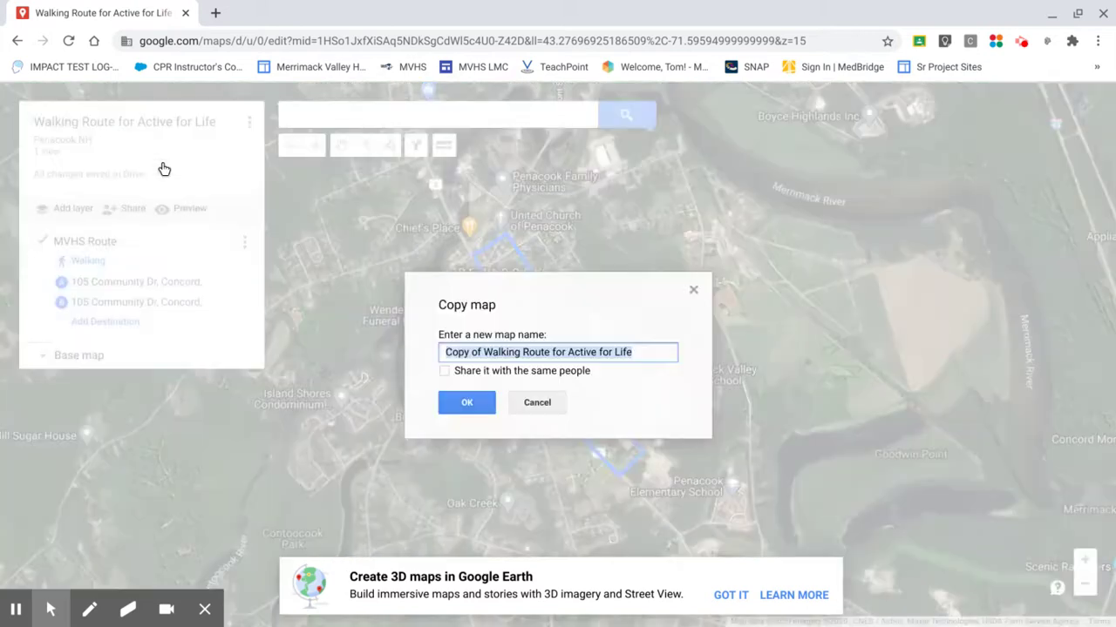
pyautogui.click(537, 404)
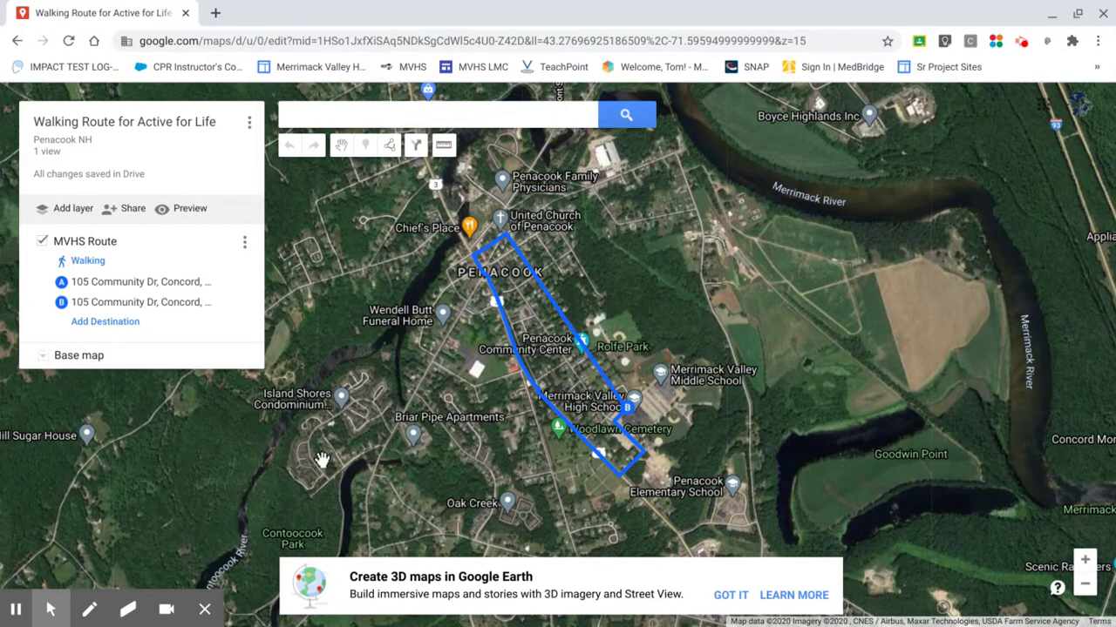
pyautogui.moveTo(222, 608)
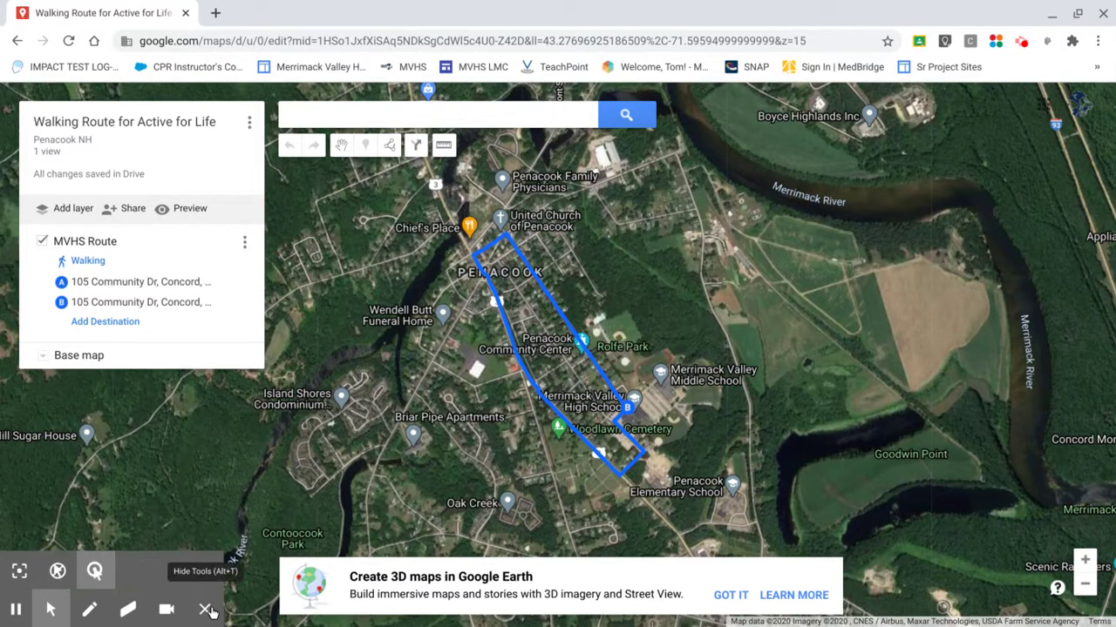